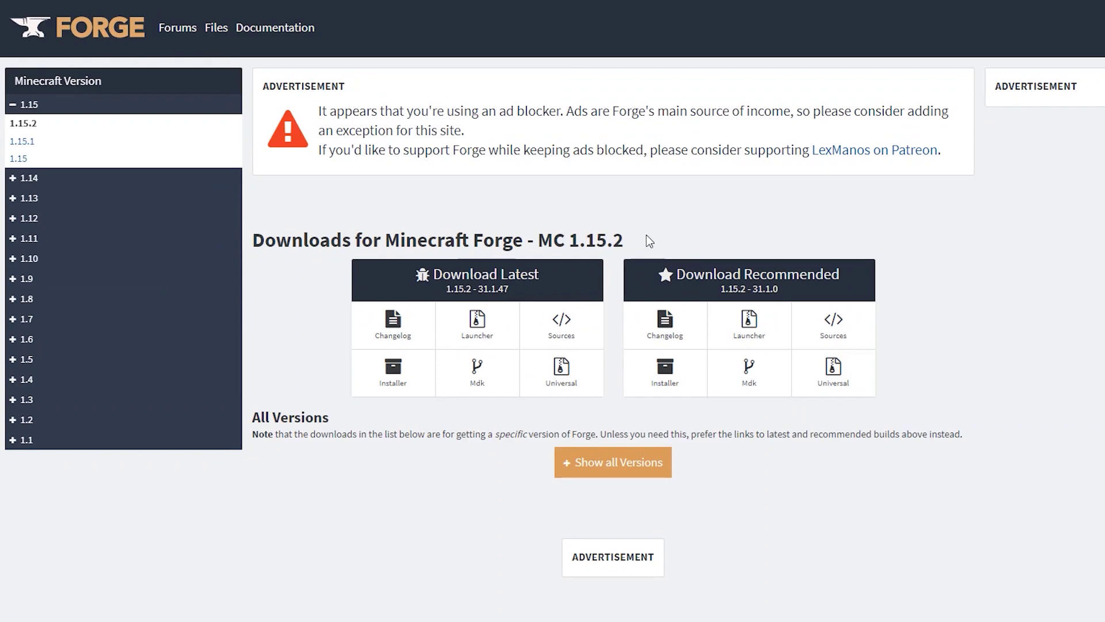
Step: Download the latest Forge 1.15.2 installer (31.1.47) from the Forge downloads page
drag(626, 240, 544, 237)
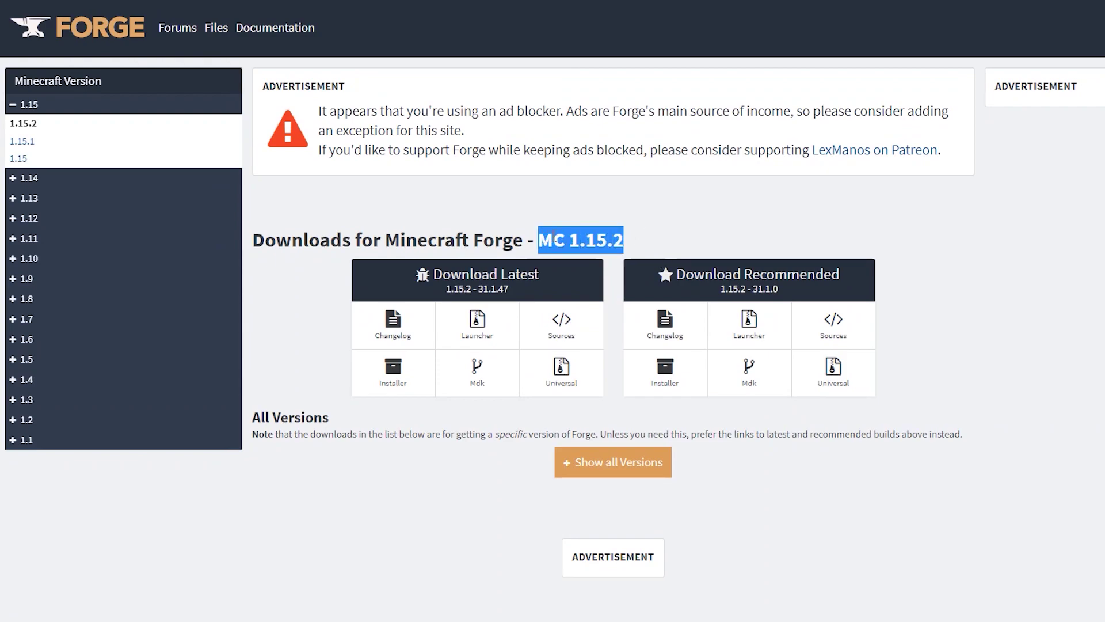
click(547, 214)
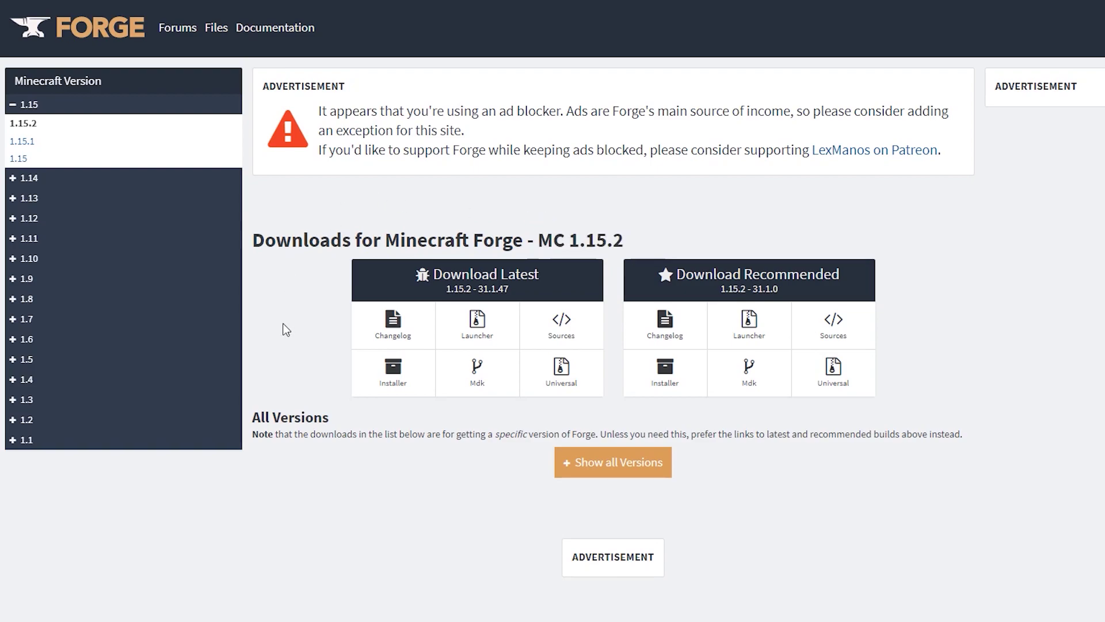
click(391, 372)
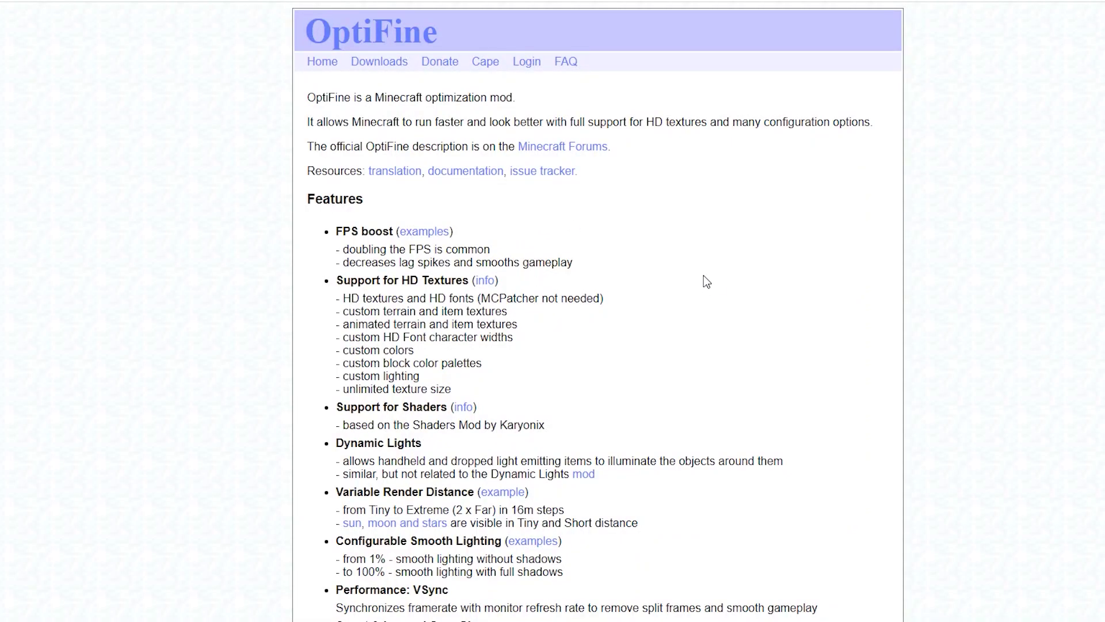
Step: Show OptiFine's preview builds on the Downloads page and find 1.15.2 HD U G1 pre13
click(387, 68)
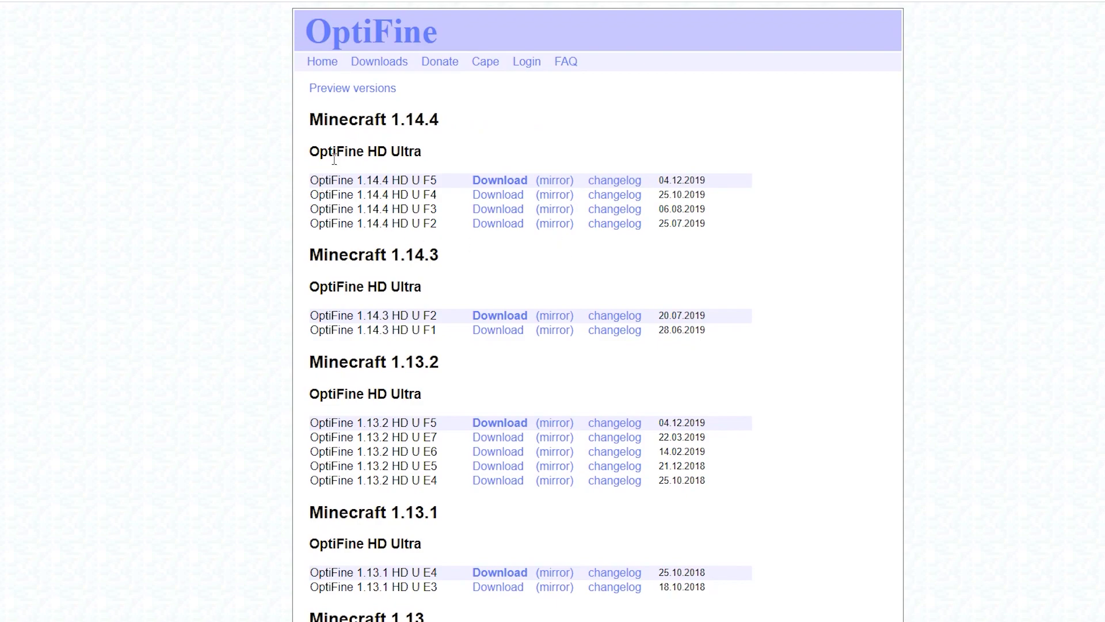
click(350, 92)
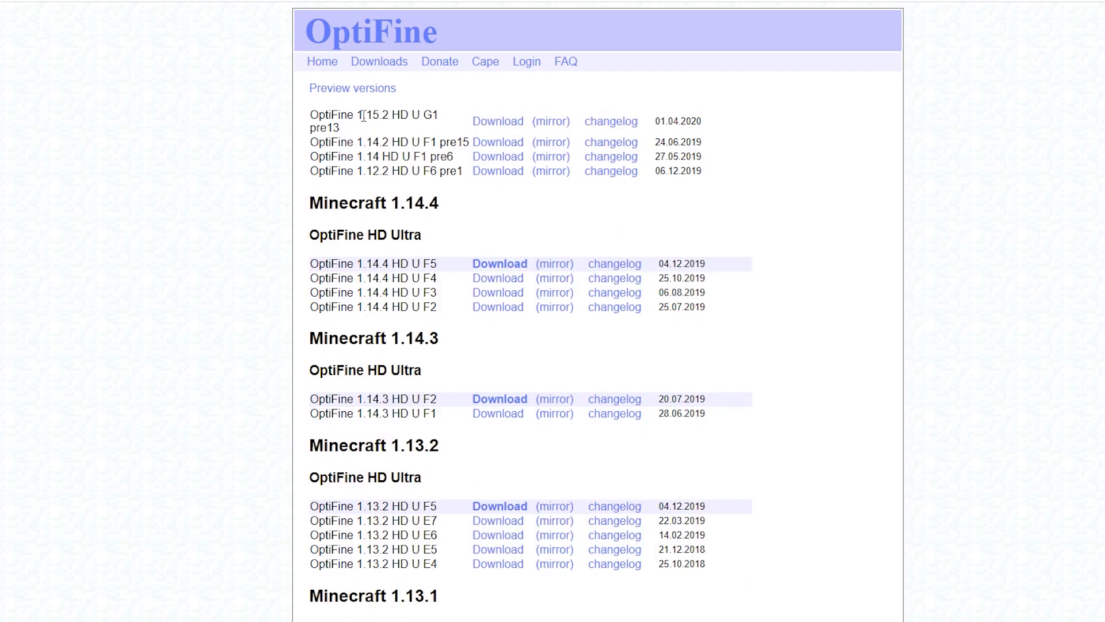
drag(358, 114, 461, 119)
click(473, 96)
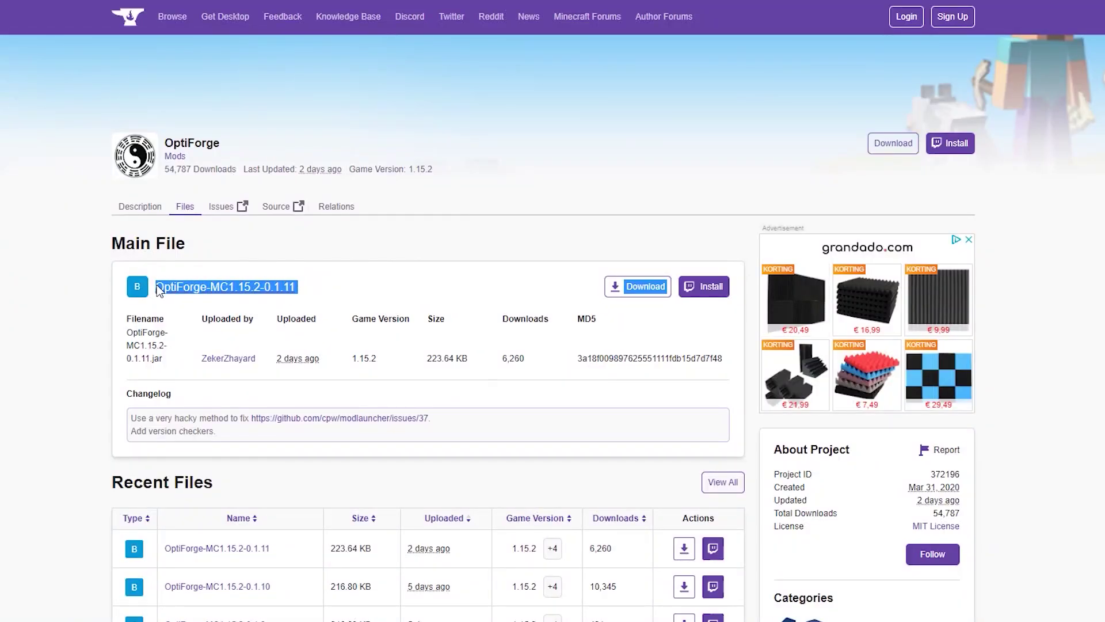
Step: Download OptiForge-MC1.15.2-0.1.11 onto the desktop and confirm the 1.15.2 game version listing
click(396, 282)
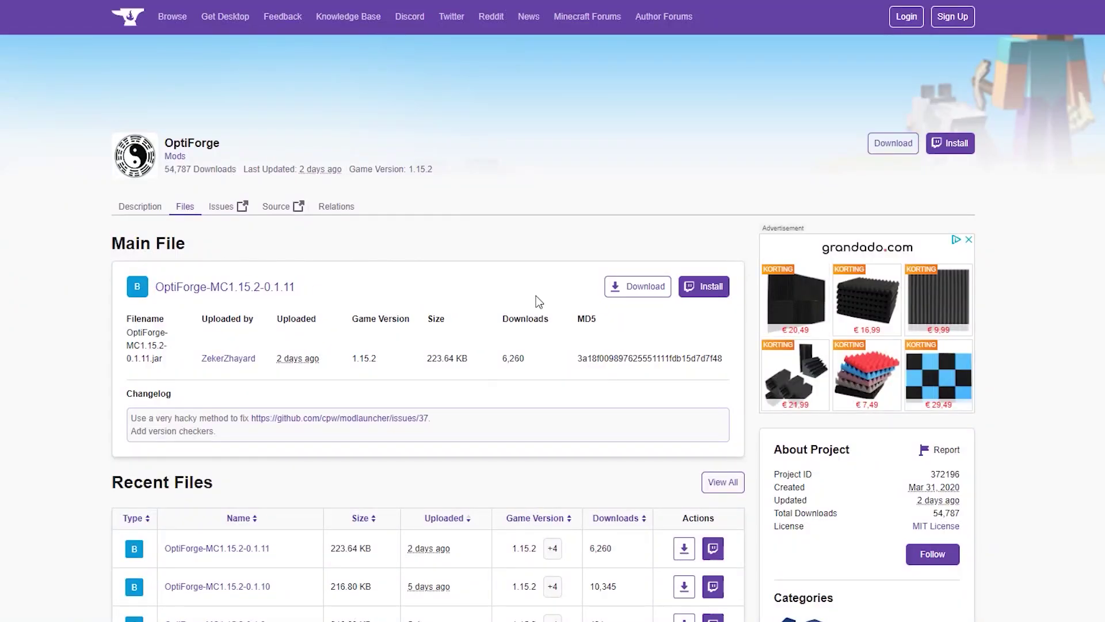
click(643, 294)
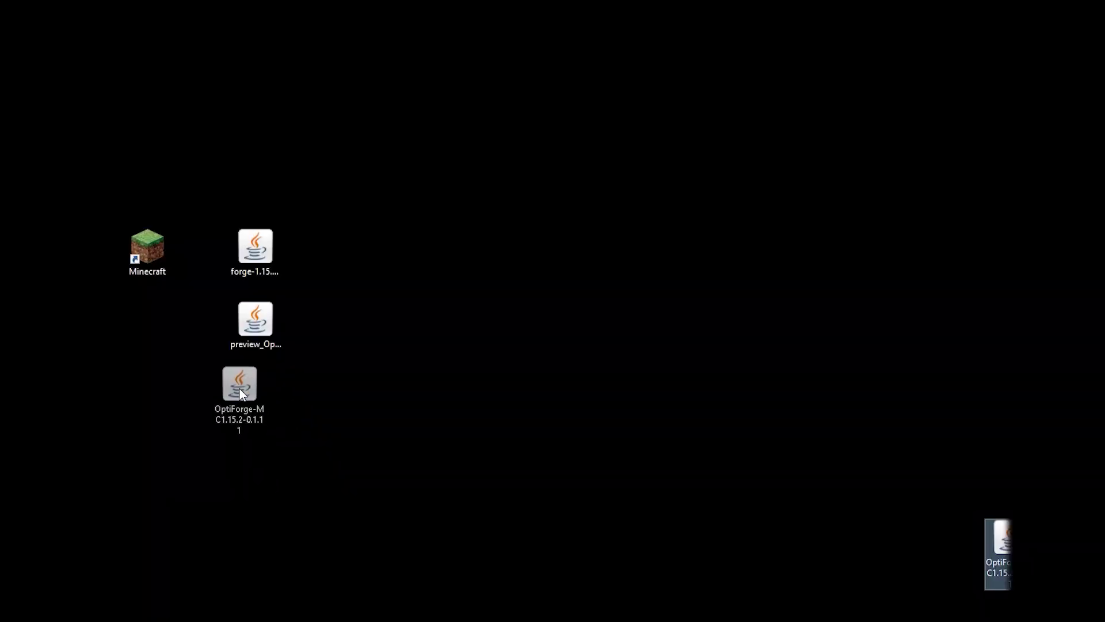
drag(997, 547, 254, 402)
click(821, 503)
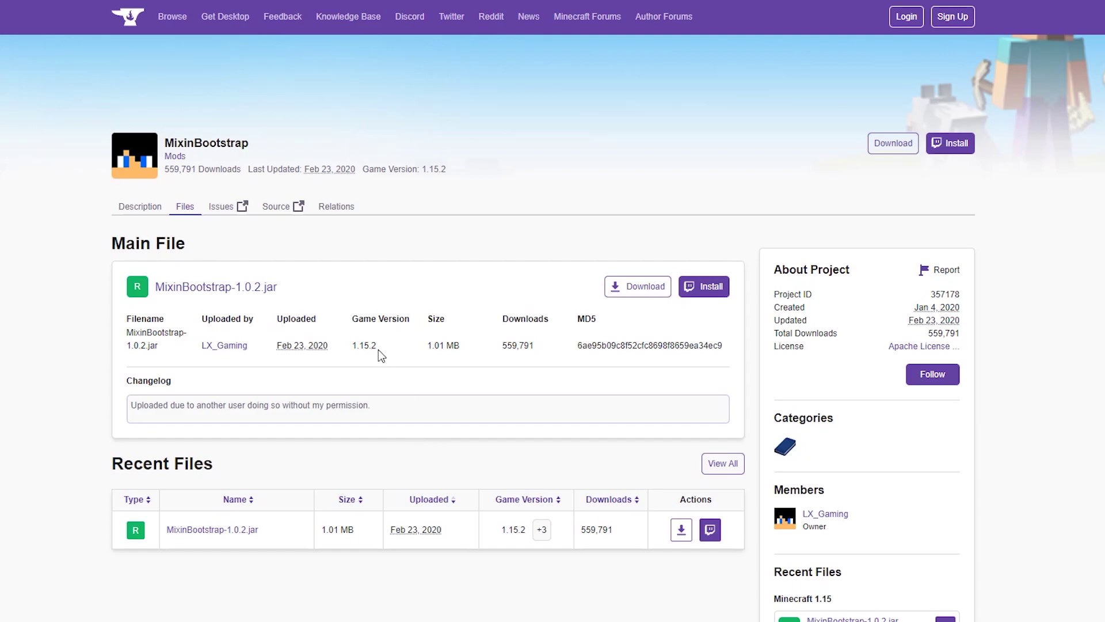
drag(378, 348, 354, 348)
click(421, 347)
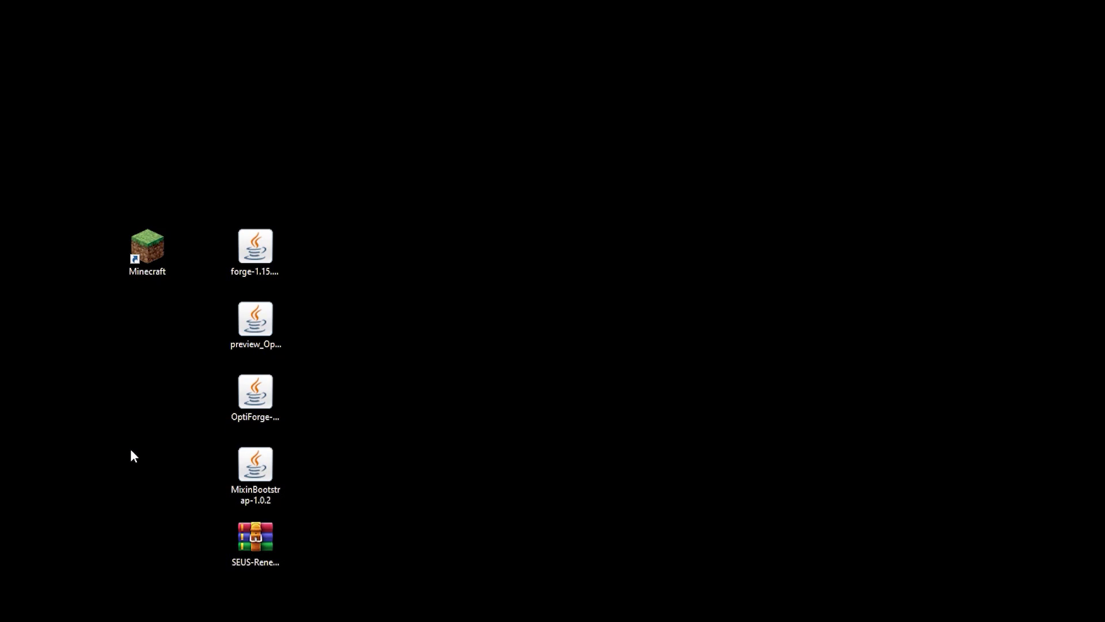
Step: Create a desktop shortcut to the .minecraft folder in %appdata% Roaming
click(24, 596)
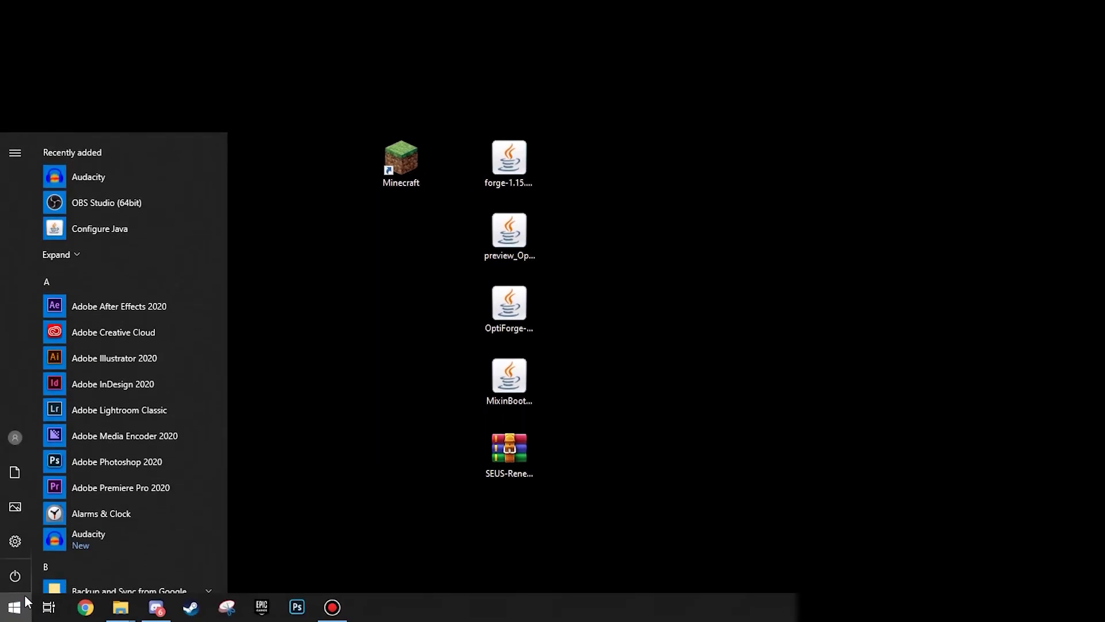
text(%appdata)
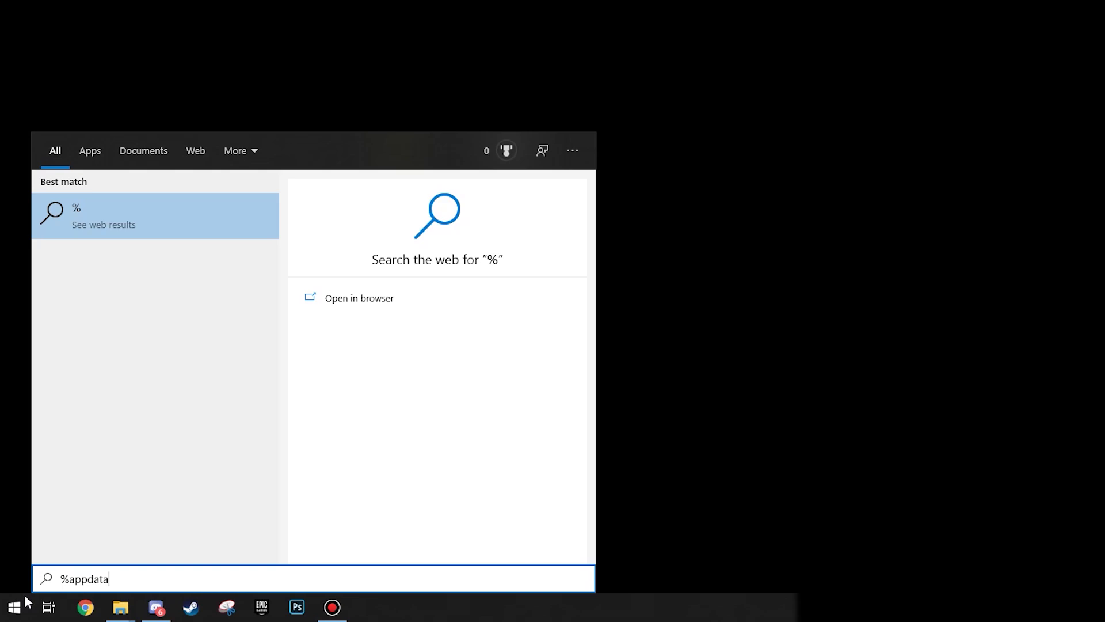
text(%)
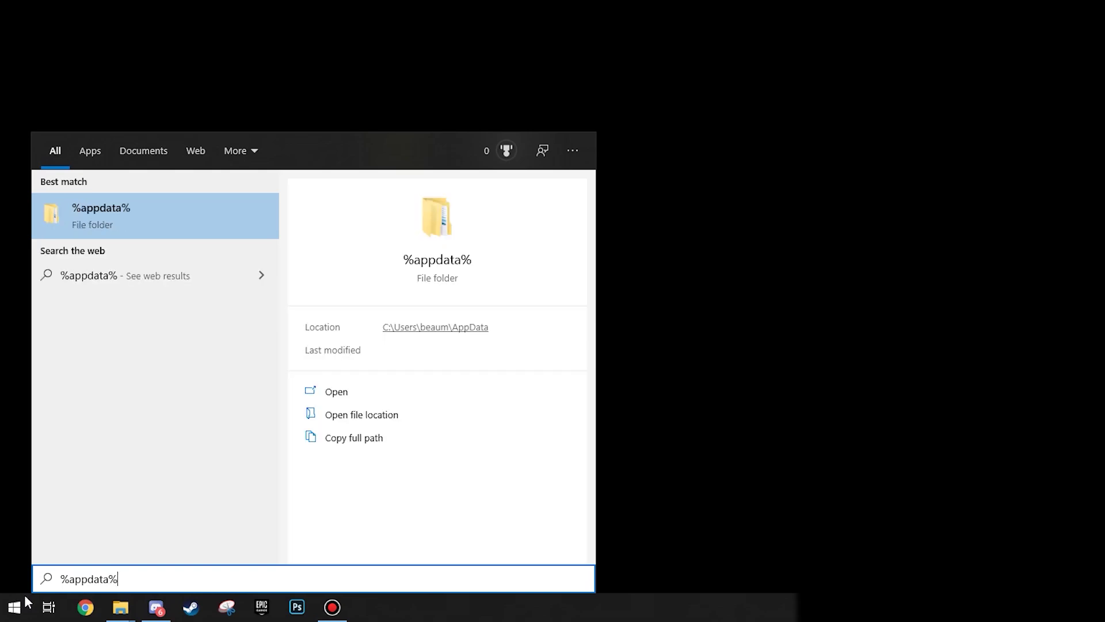
key(Return)
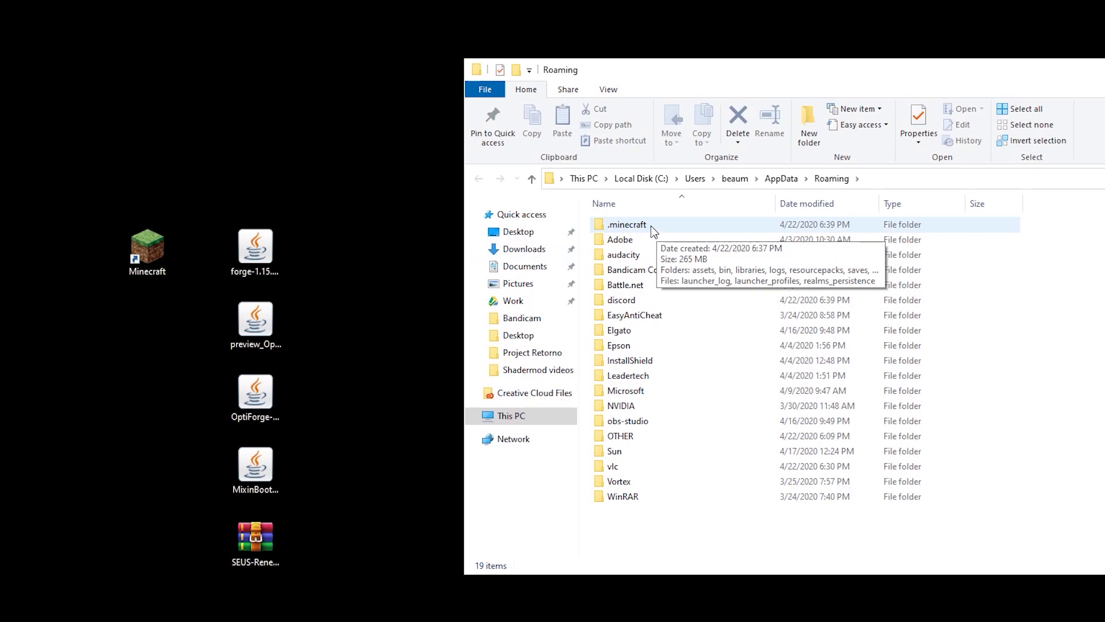
click(652, 225)
right_click(651, 225)
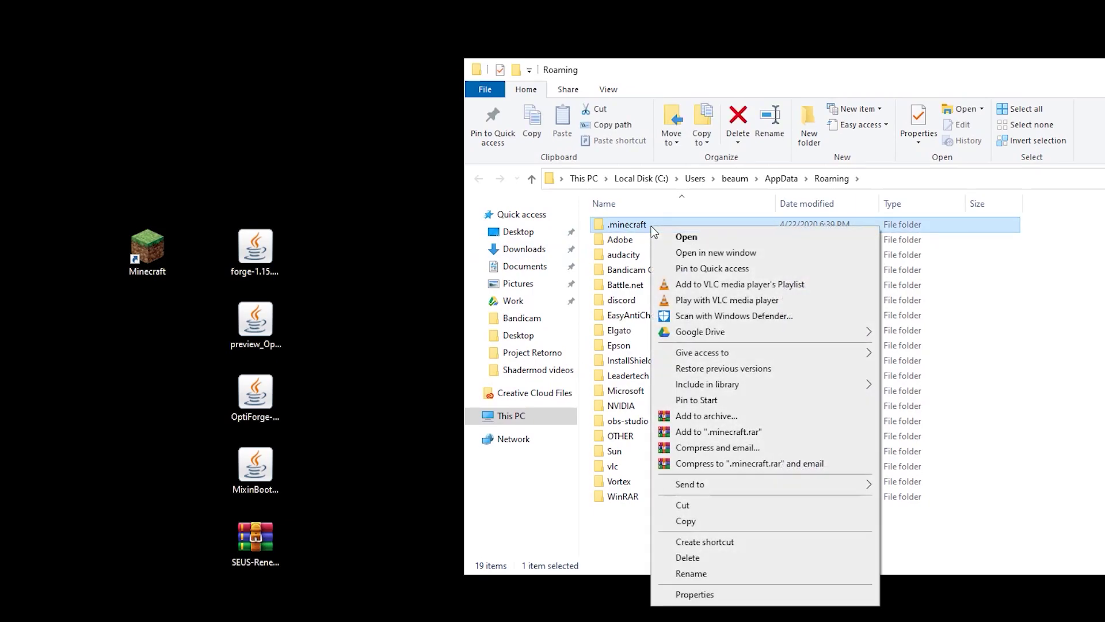
mouse_move(710, 485)
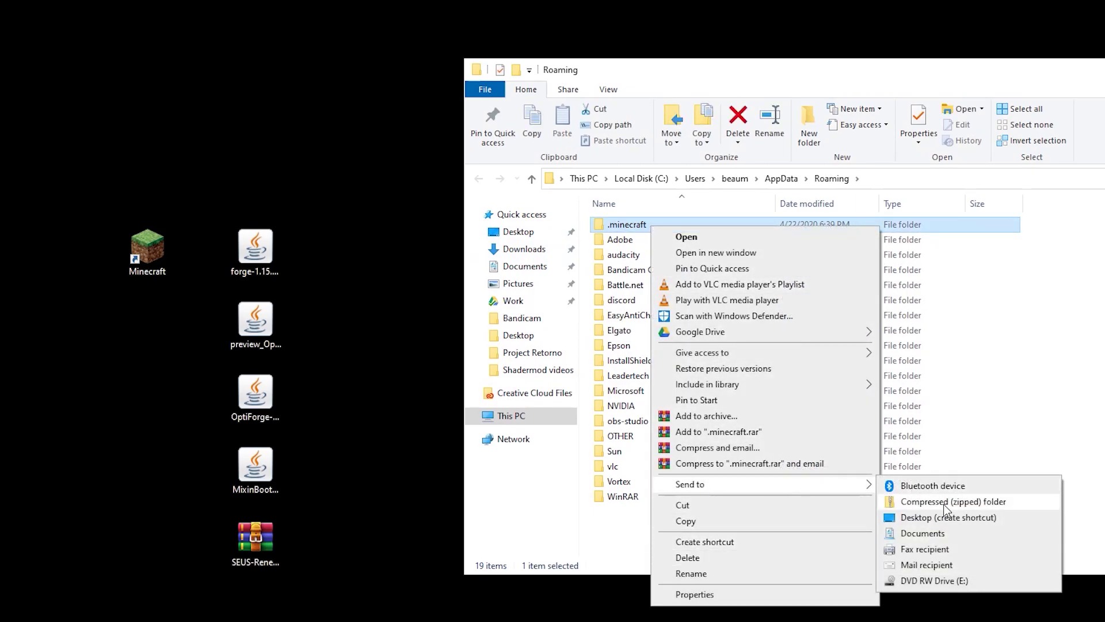
click(960, 518)
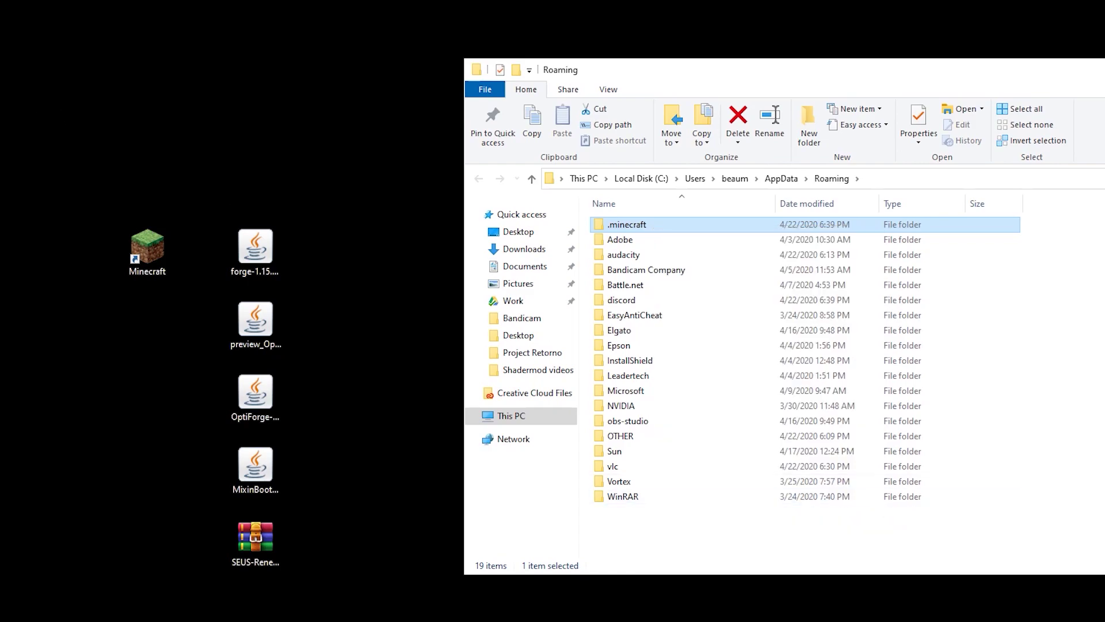
click(152, 366)
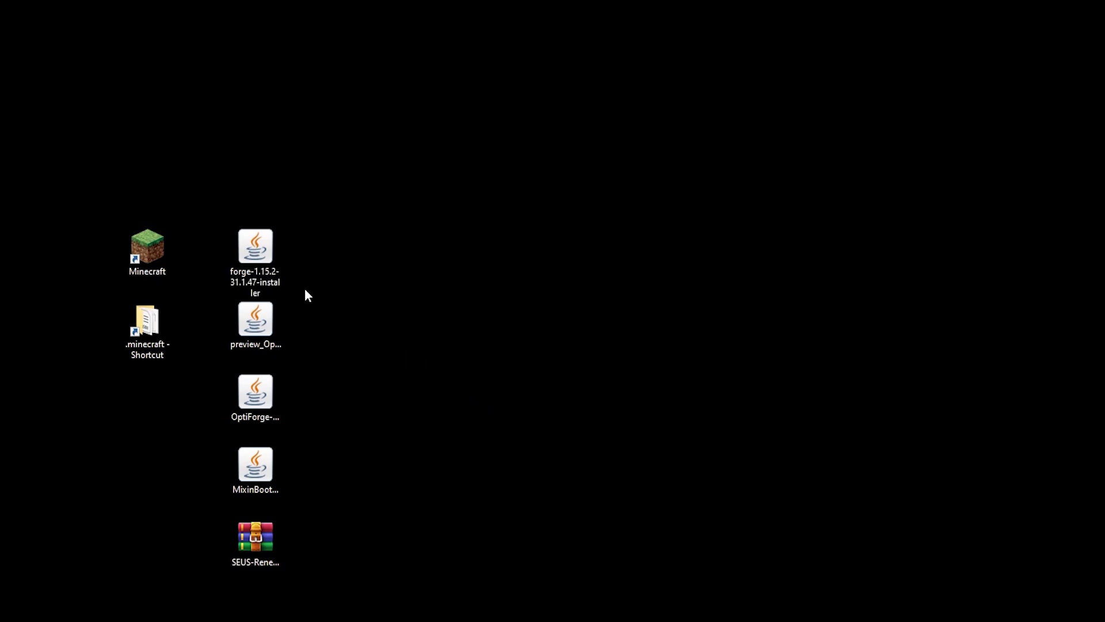
Step: Run the Forge installer jar and install the 1.15.2-31.1.47 client with default settings
double_click(267, 270)
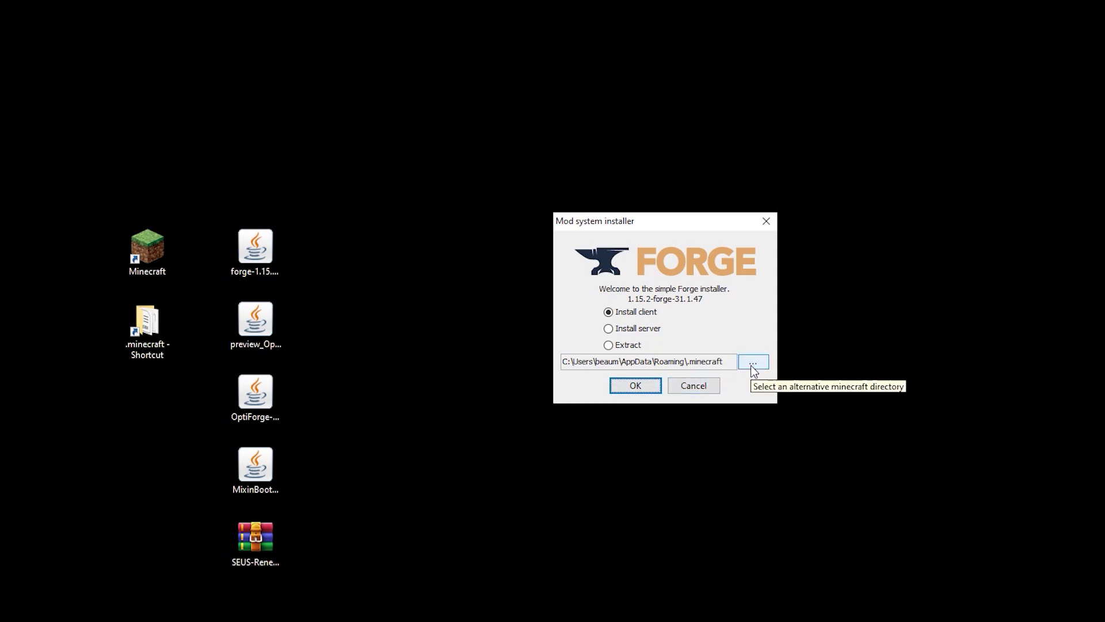
click(636, 386)
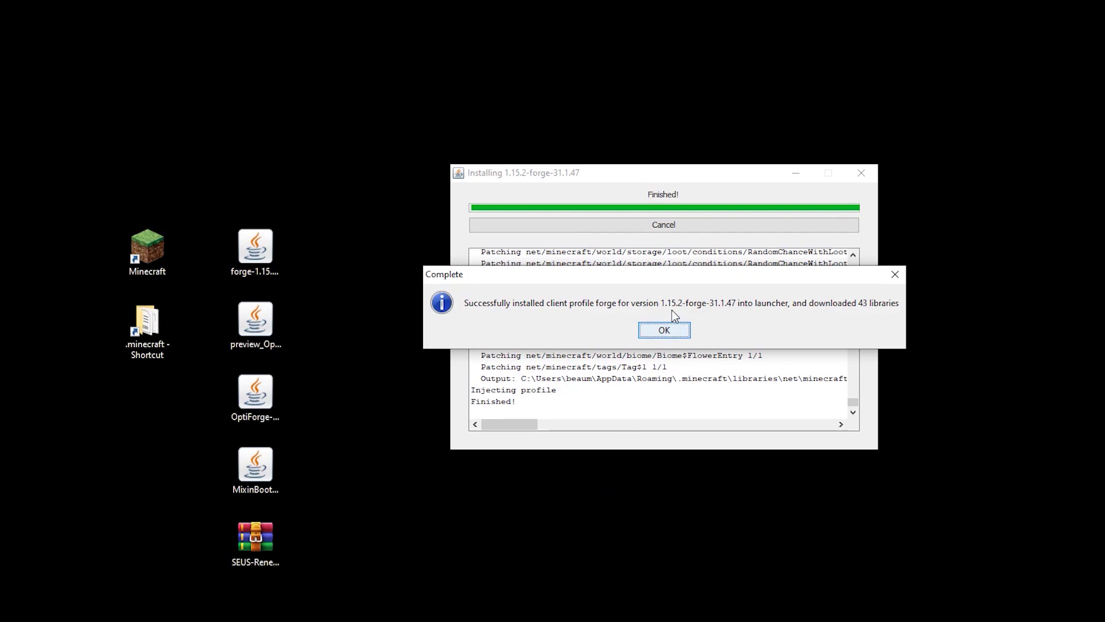
click(682, 332)
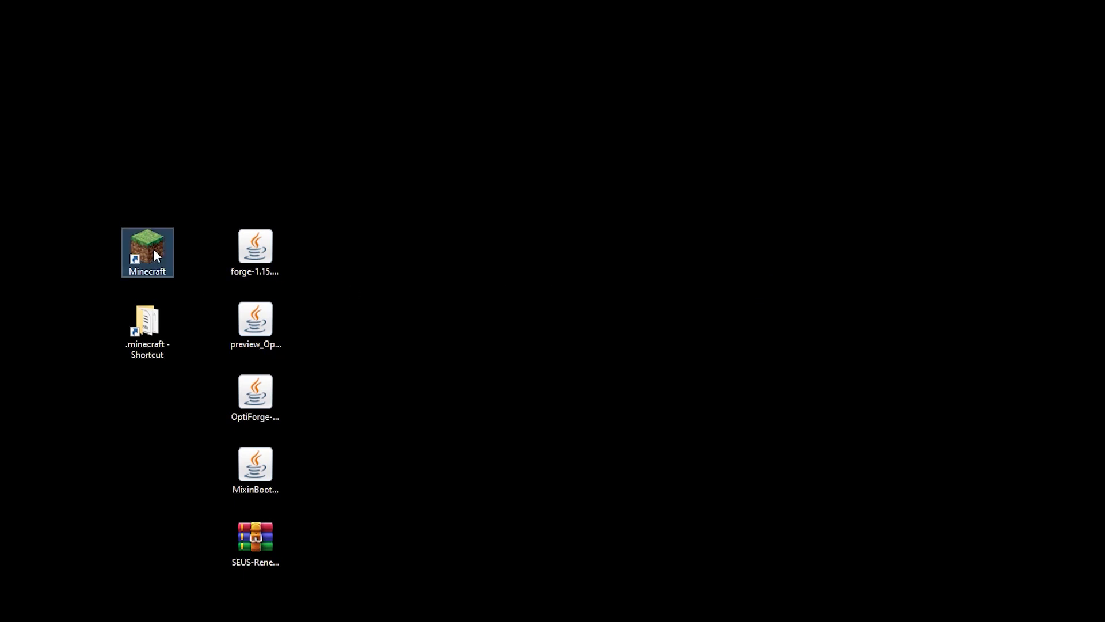
Step: Launch Minecraft from the launcher using the forge 1.15.2-forge-31.1.47 installation
double_click(154, 254)
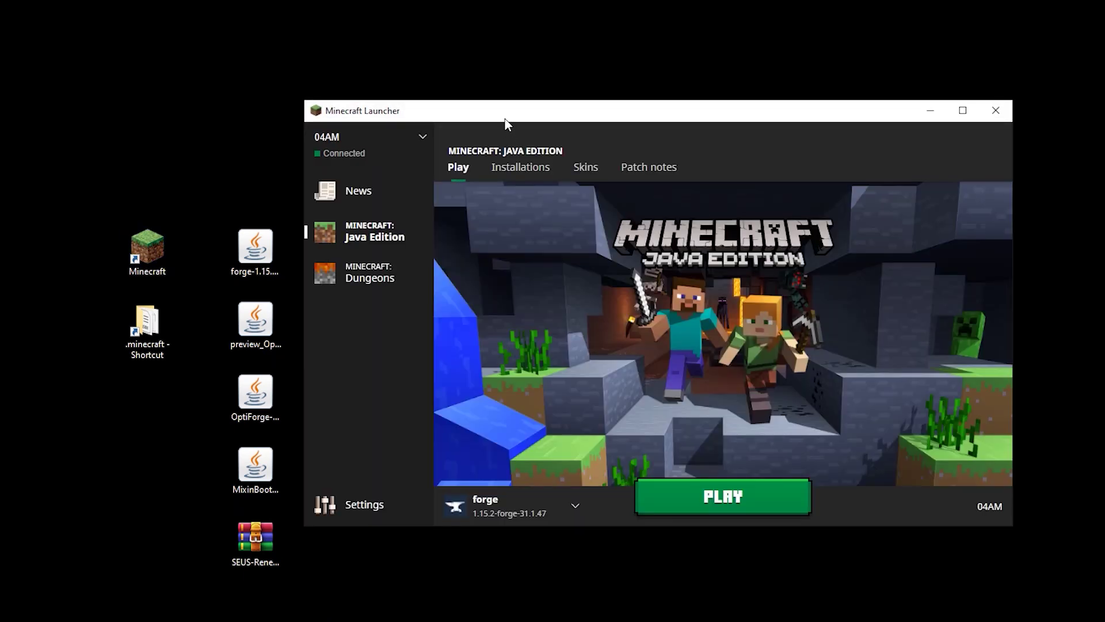
drag(506, 118, 522, 117)
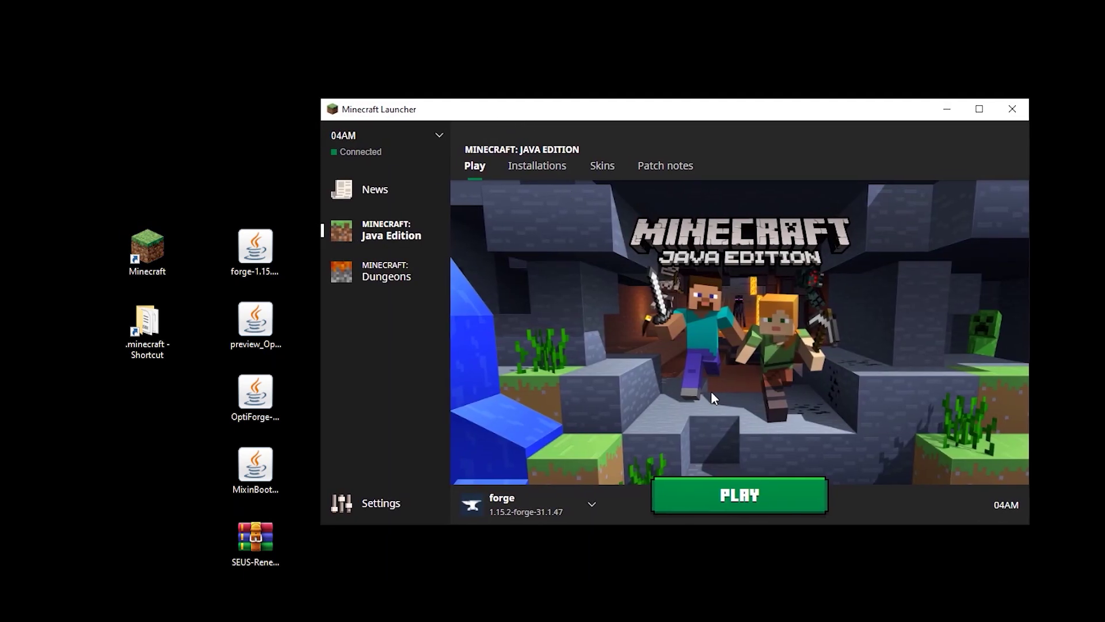
click(555, 507)
click(558, 506)
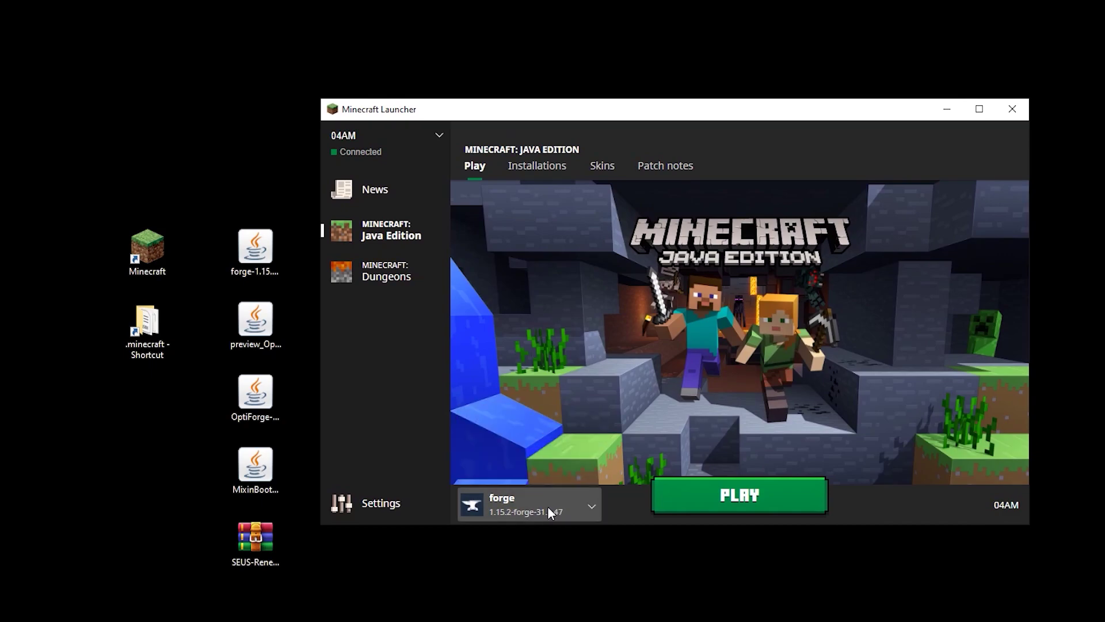
click(547, 506)
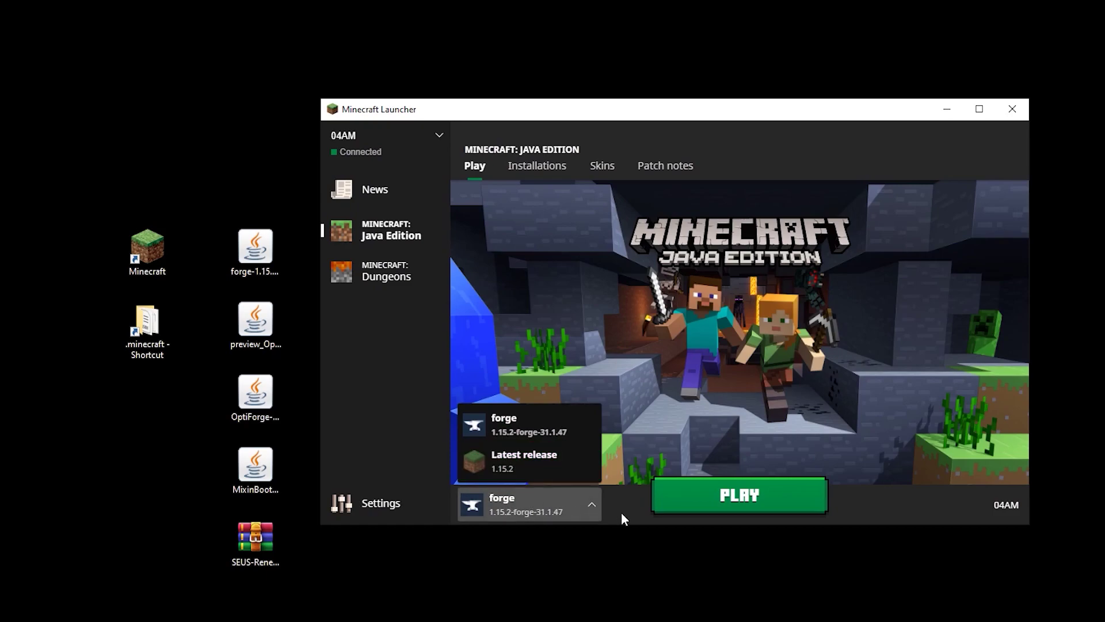
click(644, 504)
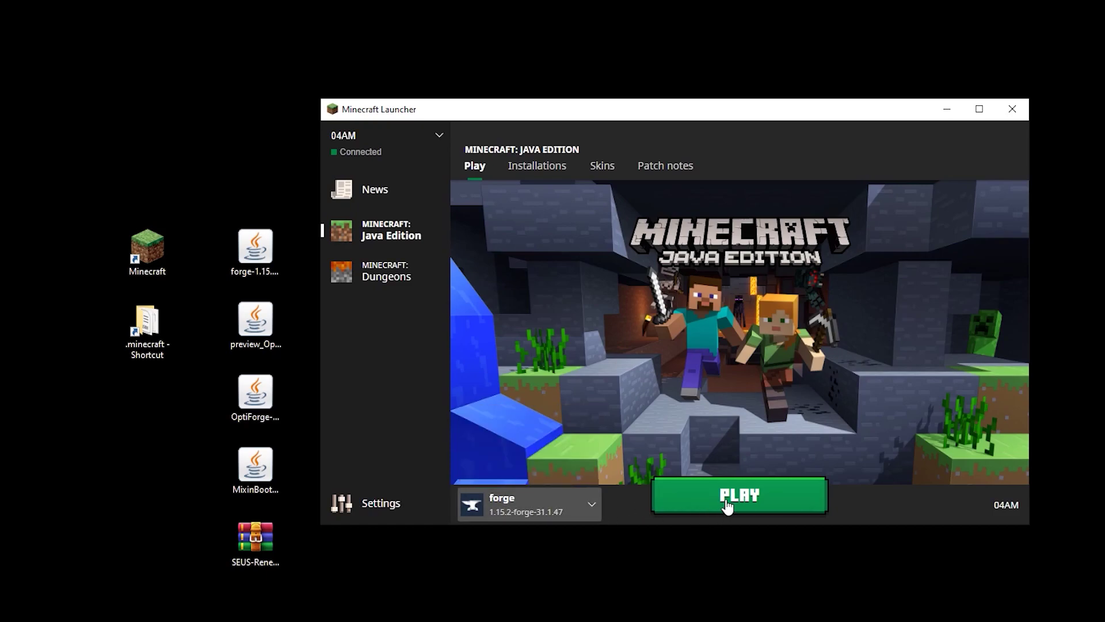
click(726, 502)
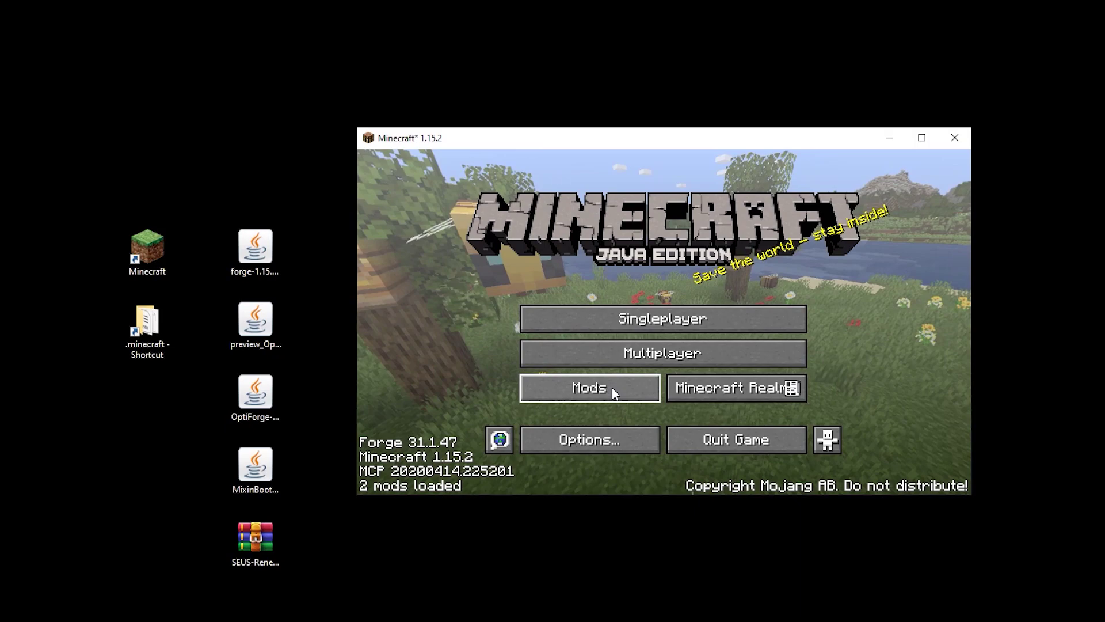
click(613, 388)
click(401, 261)
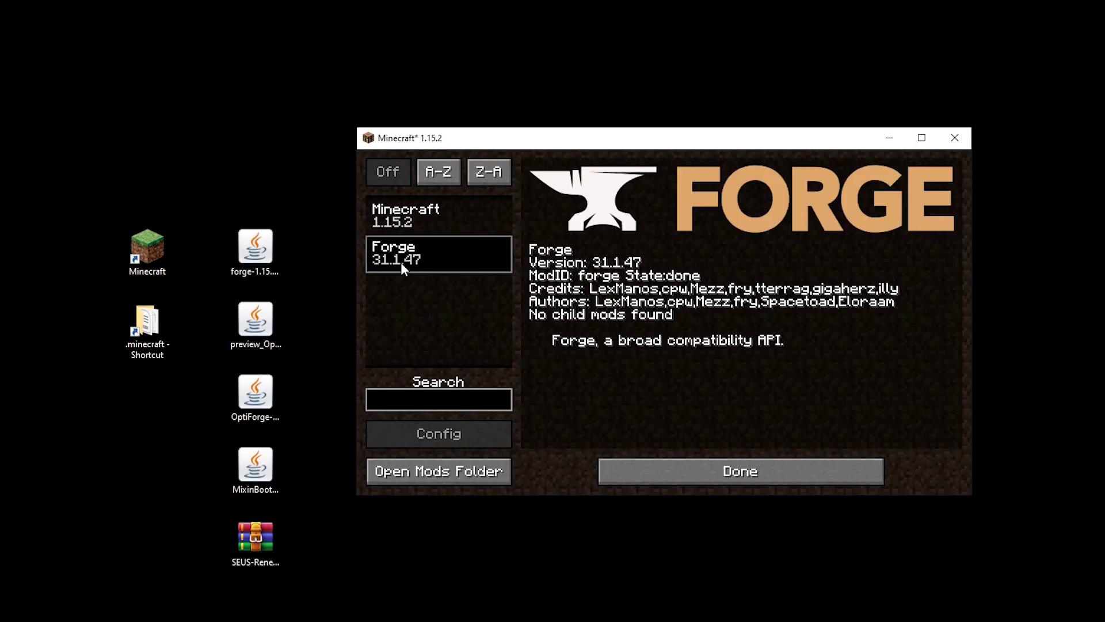
click(764, 465)
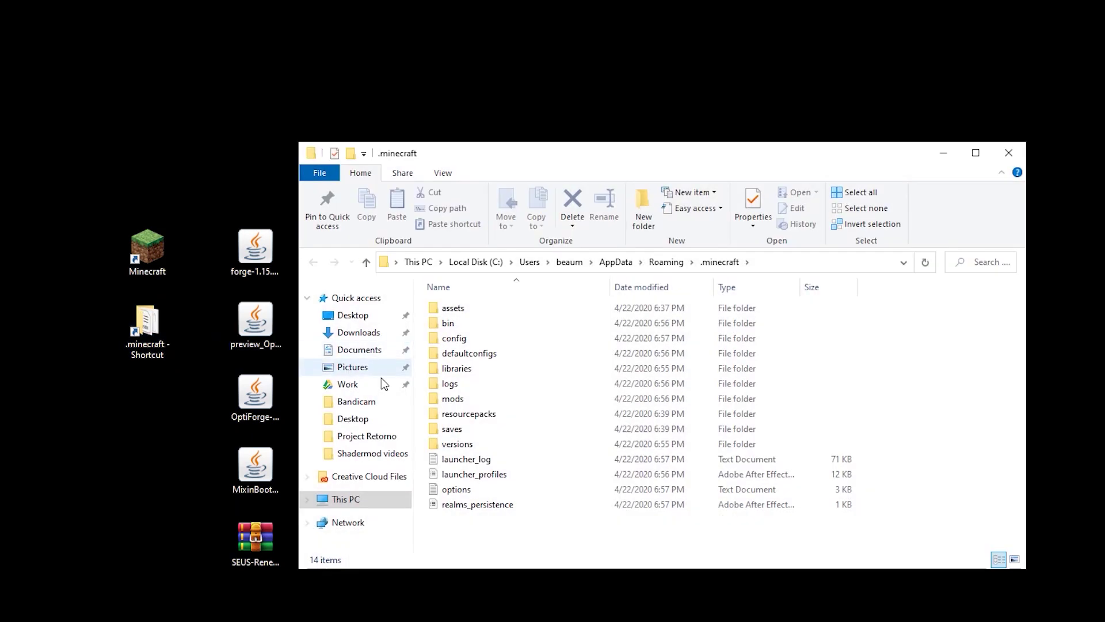
Step: Move the MixinBootstrap-1.0.2, OptiForge-MC1.15.2-0.1.11 and OptiFine pre13 jars into the mods folder
double_click(467, 402)
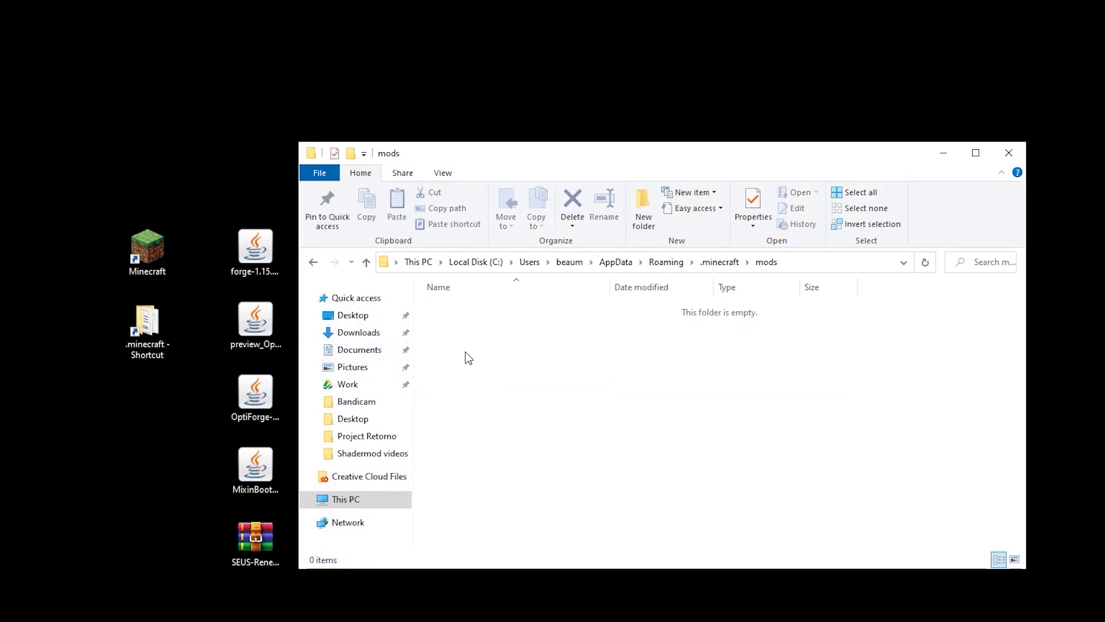
drag(470, 157, 520, 131)
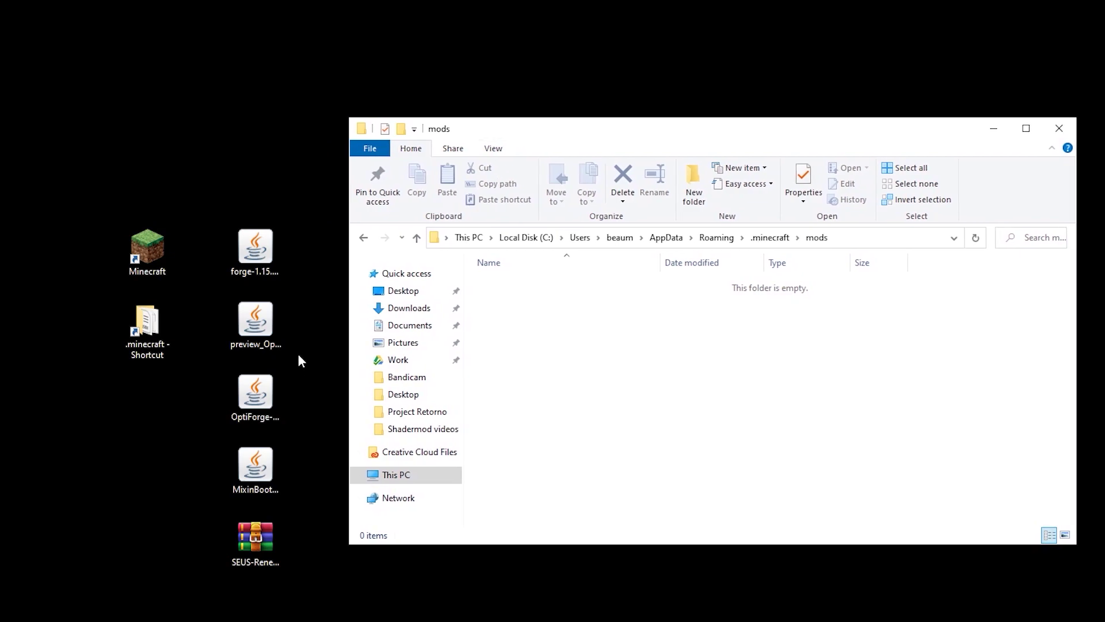
drag(308, 299, 231, 497)
drag(276, 461, 567, 406)
click(570, 394)
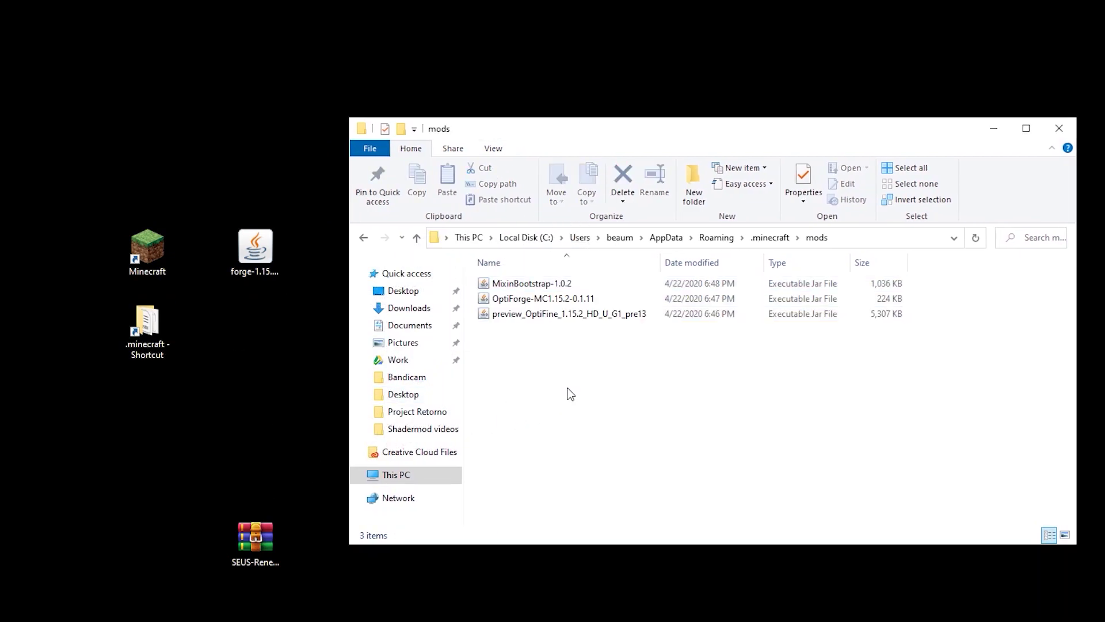
key(alt+F4)
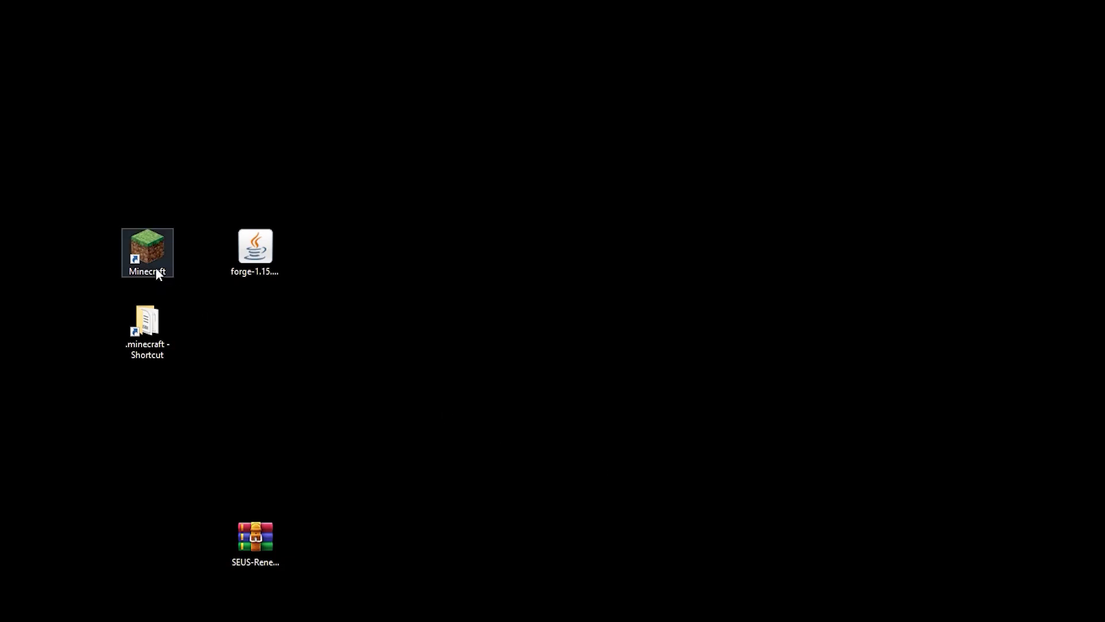
Step: Relaunch Minecraft from the launcher's forge 1.15.2-forge-31.1.47 profile
double_click(157, 251)
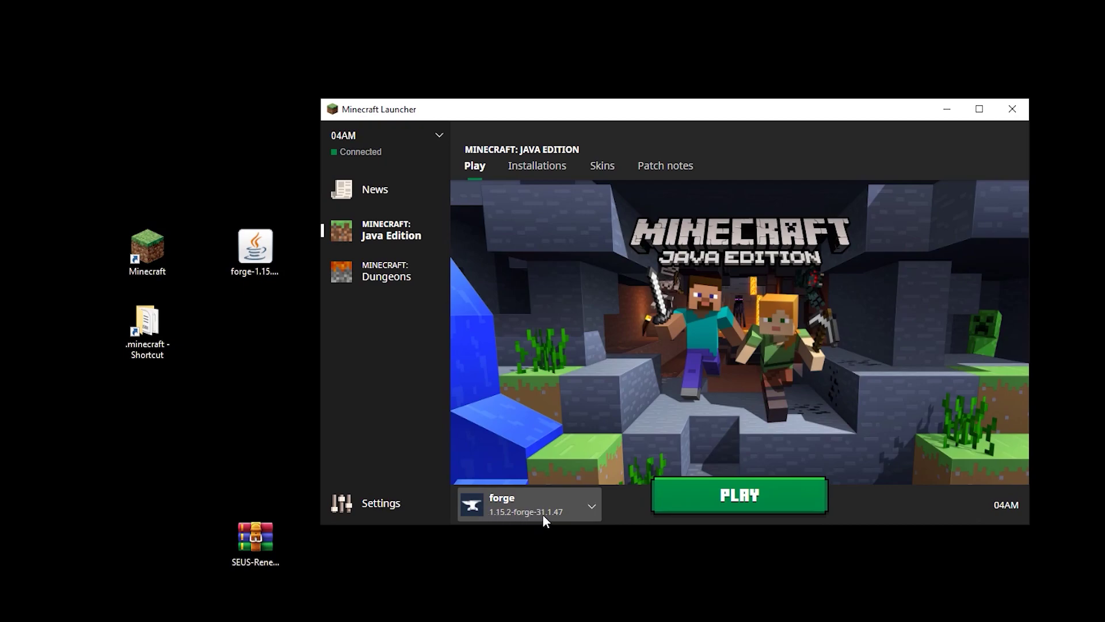
click(739, 511)
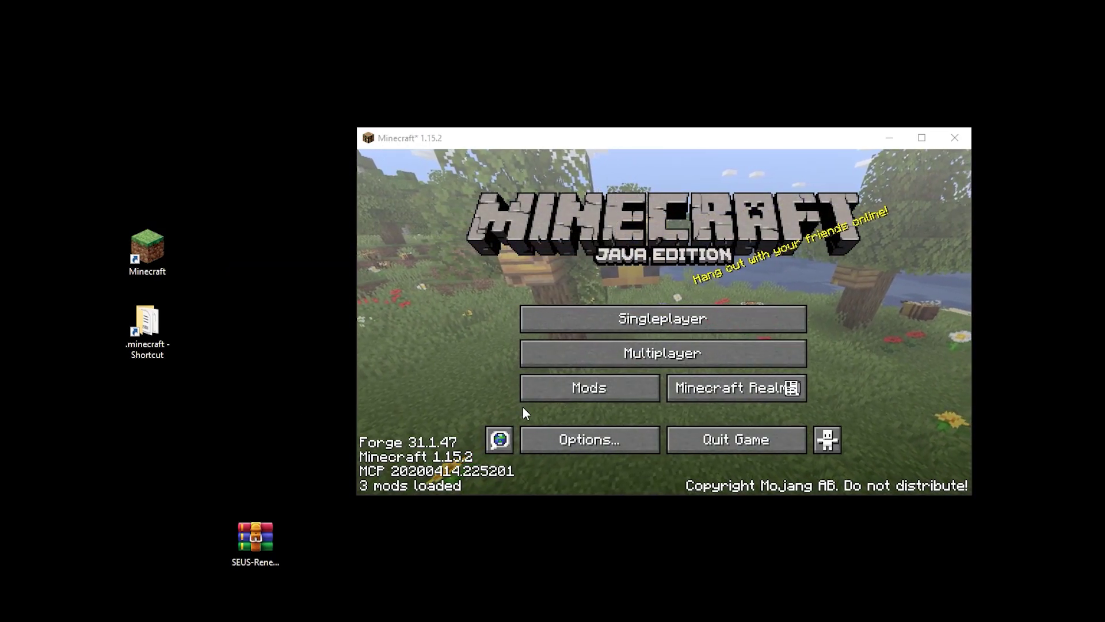
Step: Open the shaderpacks folder through Options, Video Settings and Shaders
click(589, 443)
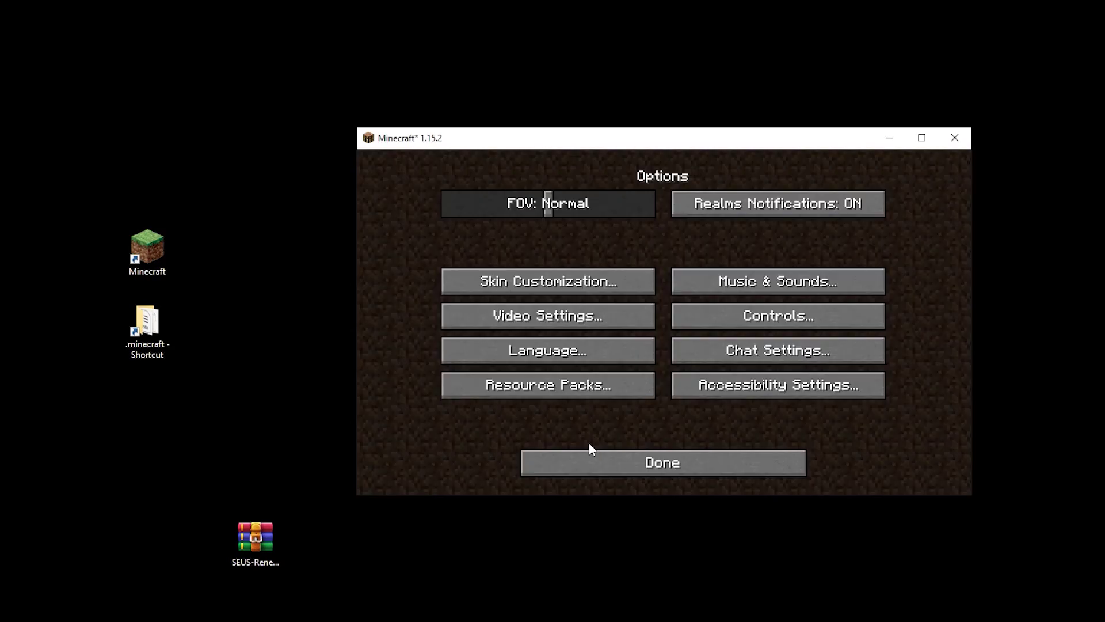
click(566, 318)
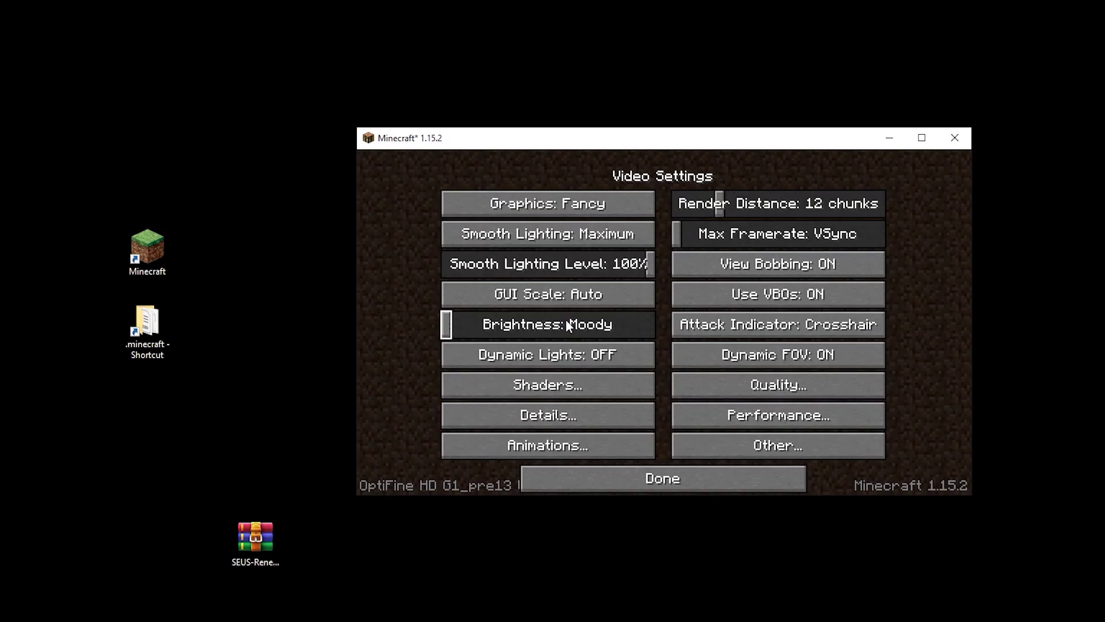
click(568, 396)
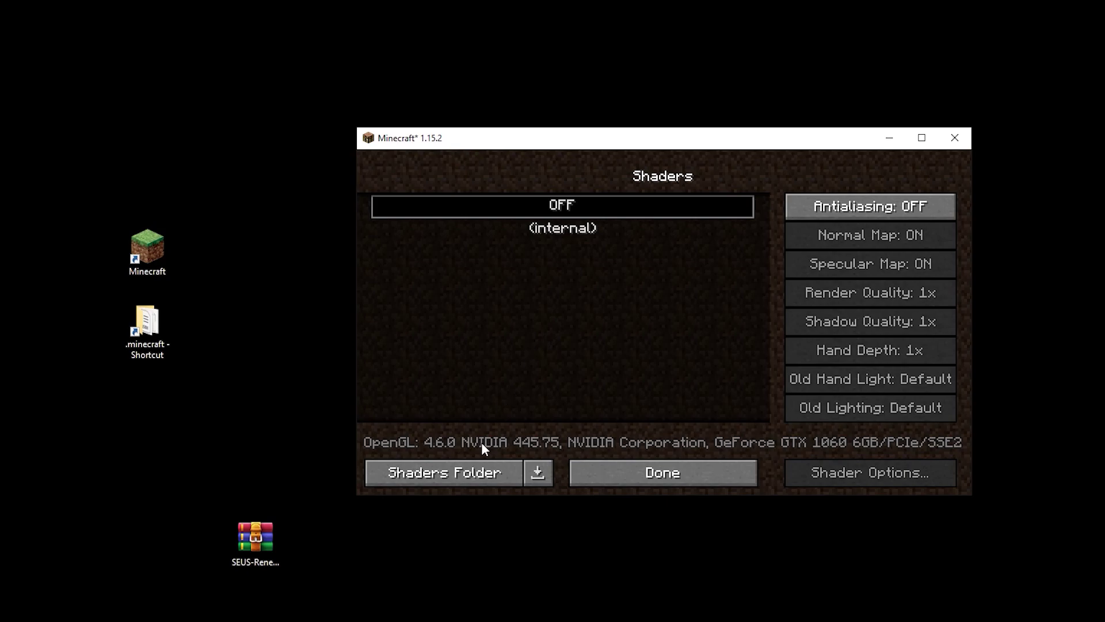
click(472, 472)
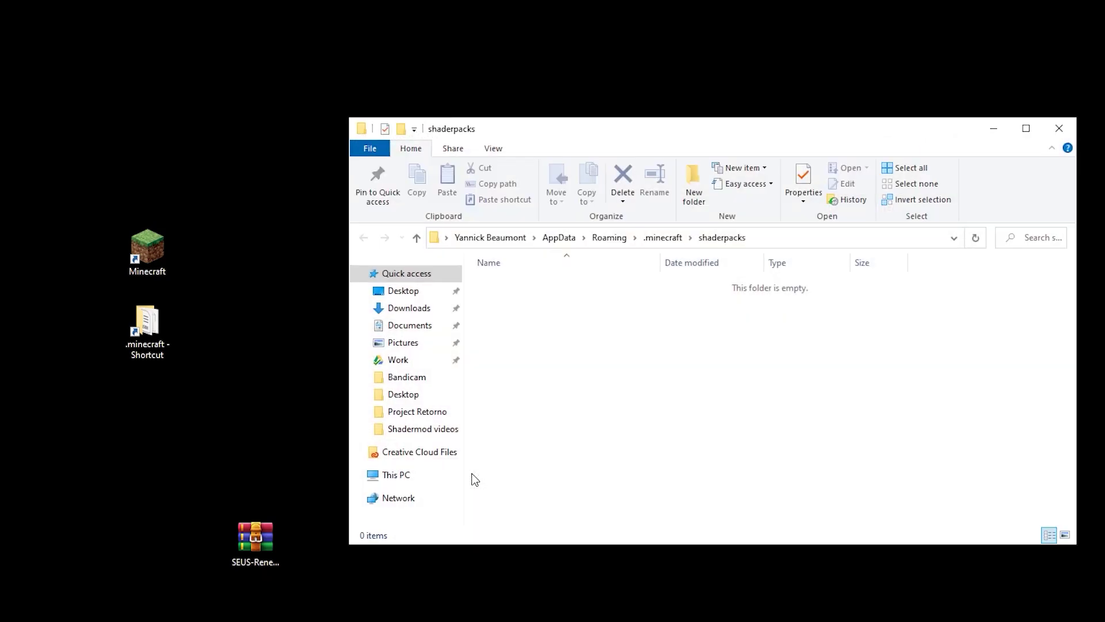
Step: Move the SEUS-Renewed-v1.0.1 zip from the desktop into shaderpacks and close the folder window
drag(258, 538, 537, 330)
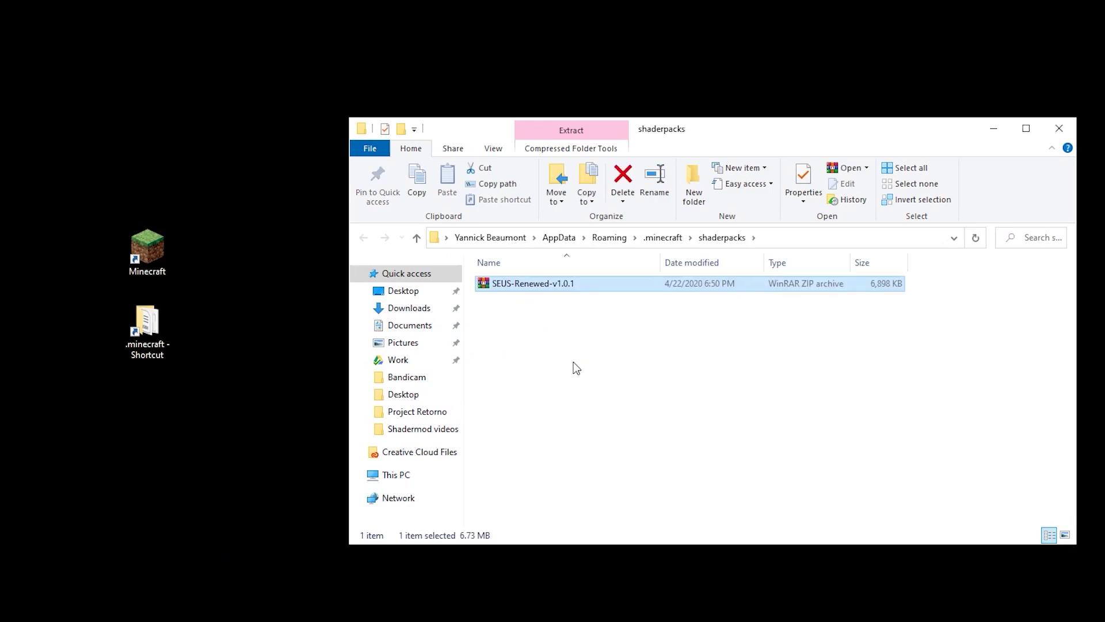
click(1059, 129)
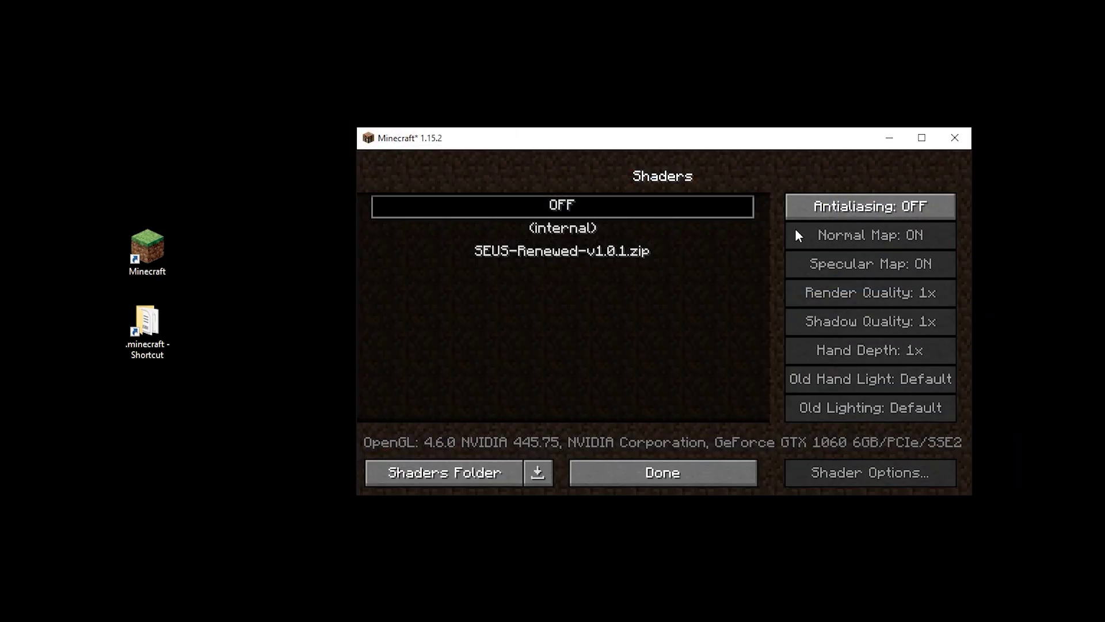
Step: Back in Video Settings, switch graphics from Fancy to Fast and raise brightness to Bright
click(688, 480)
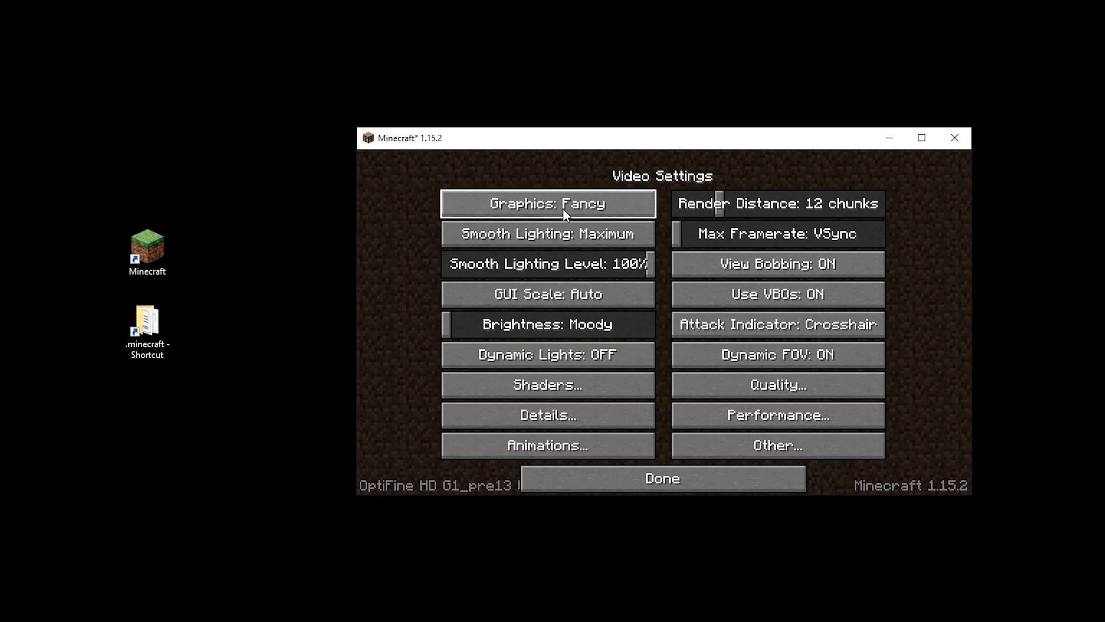
click(608, 209)
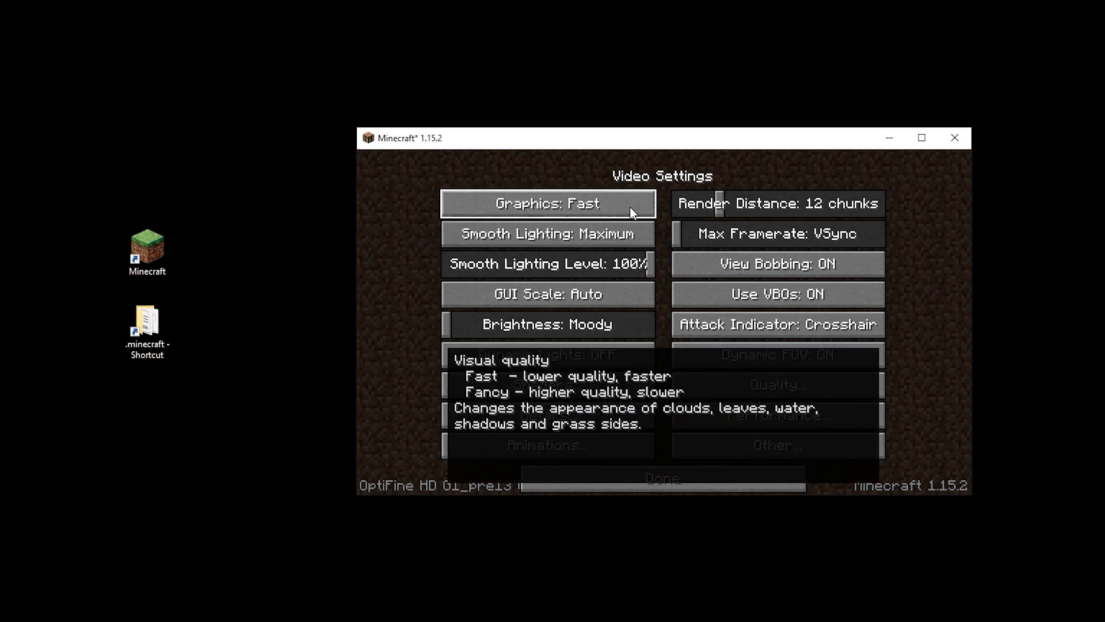
drag(460, 326, 665, 328)
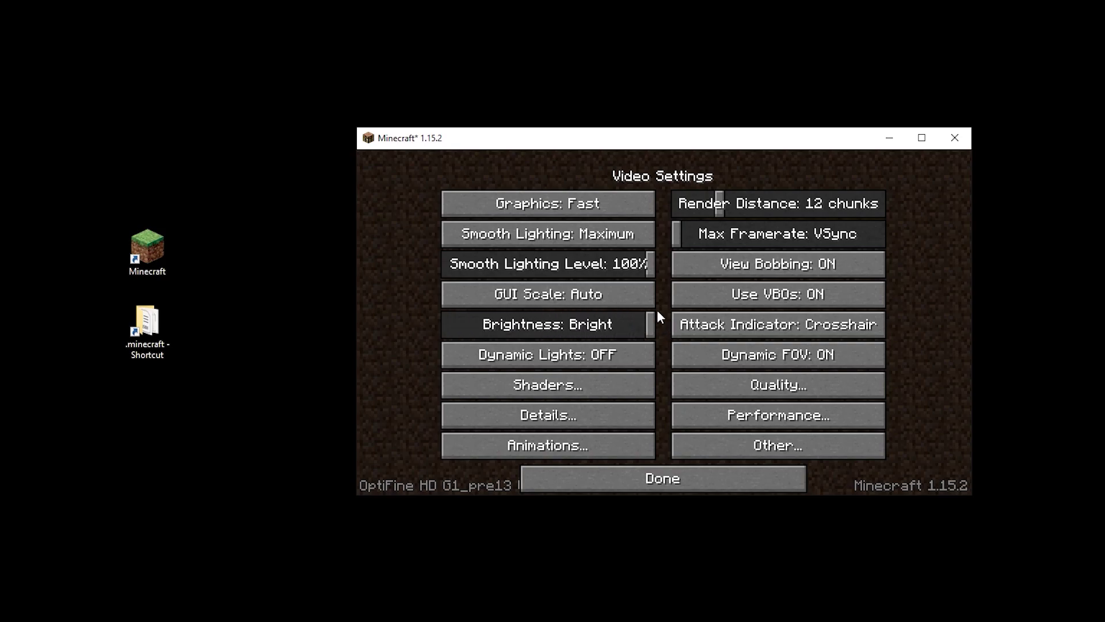
Step: Turn Clouds and Fog OFF in the detail settings, then go back to the main Options screen
click(595, 413)
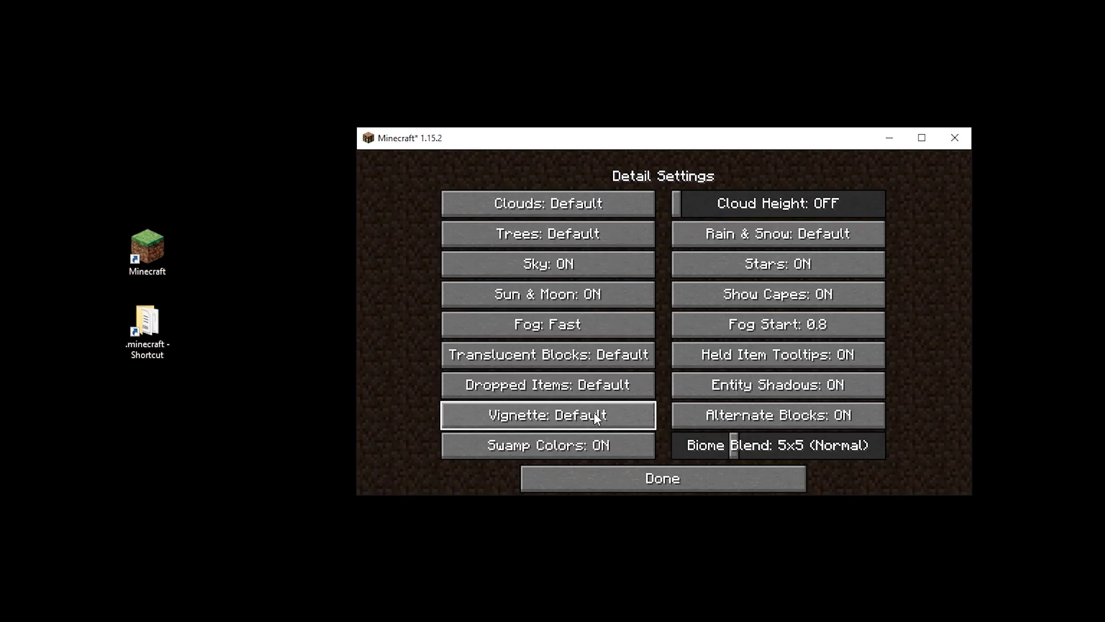
click(614, 206)
click(615, 204)
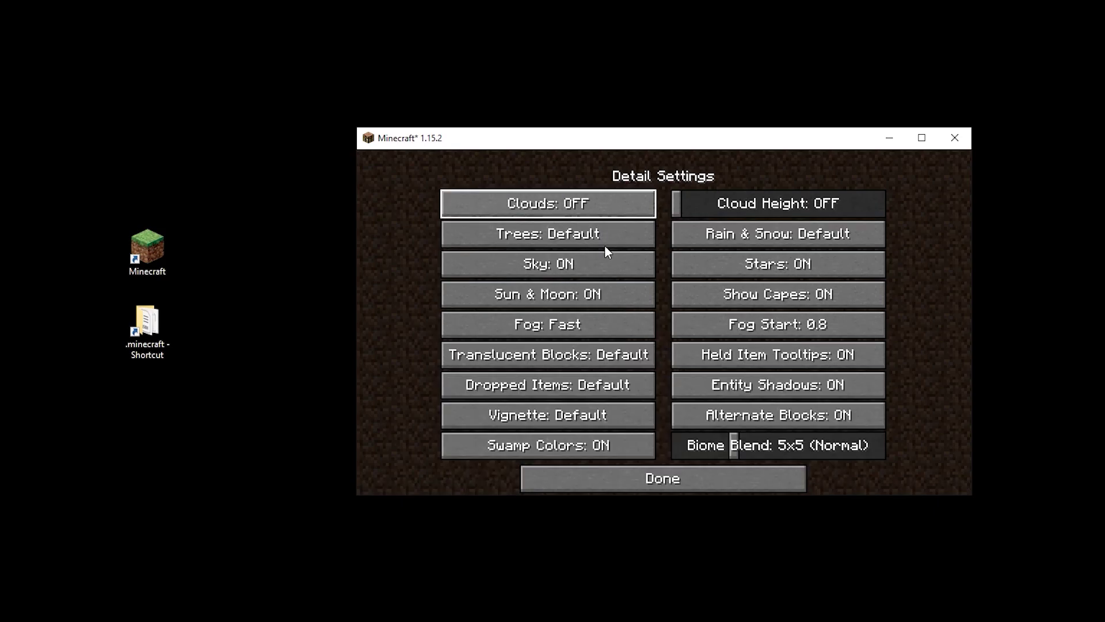
click(591, 326)
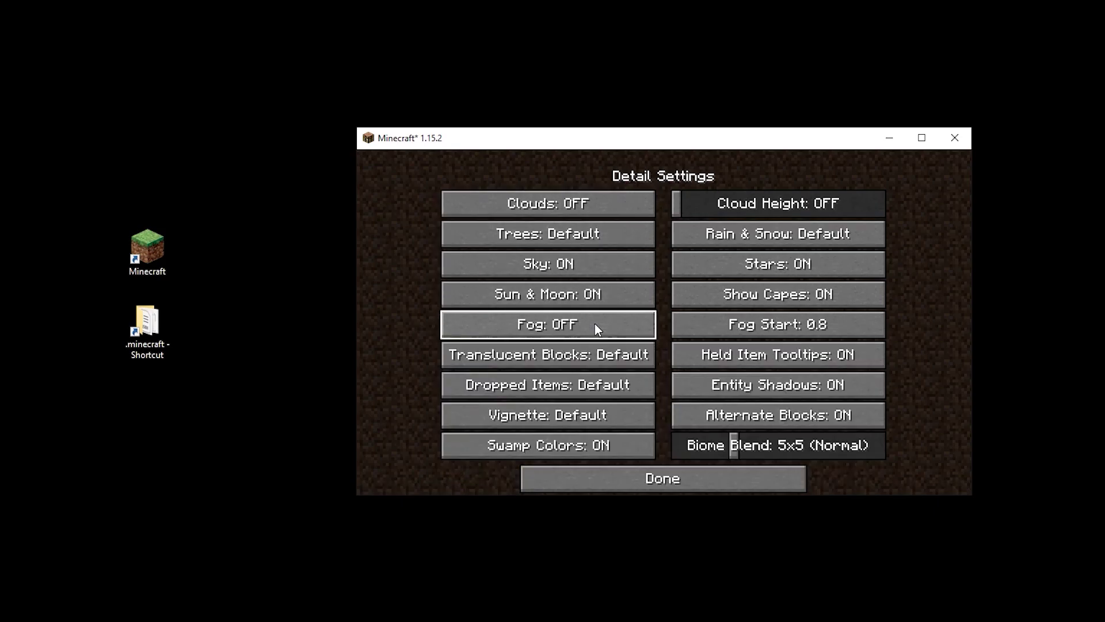
click(686, 482)
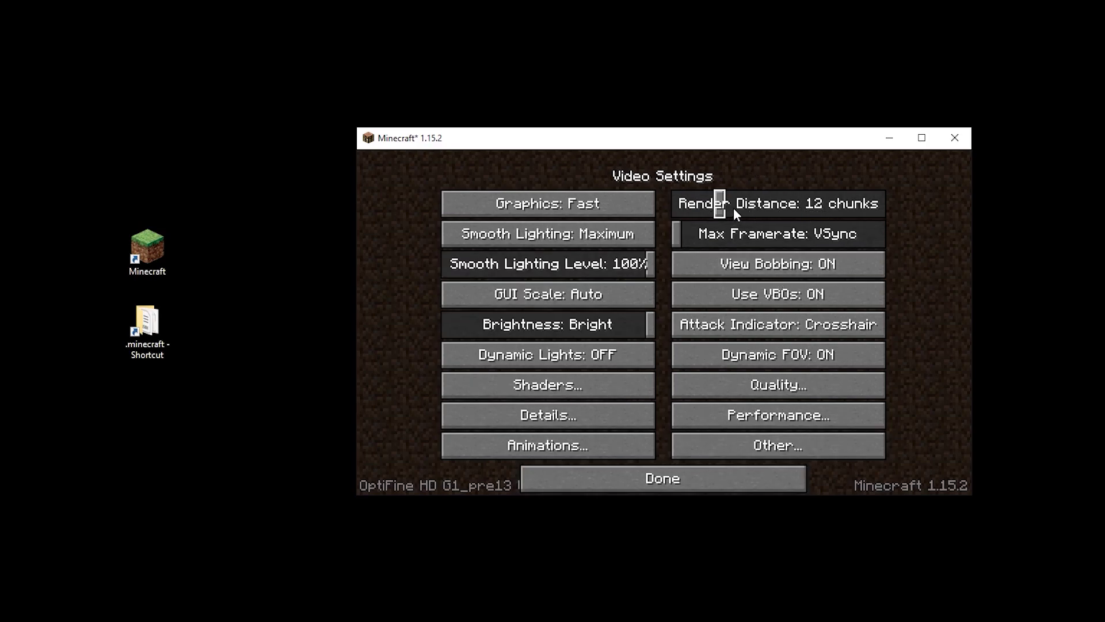
click(660, 476)
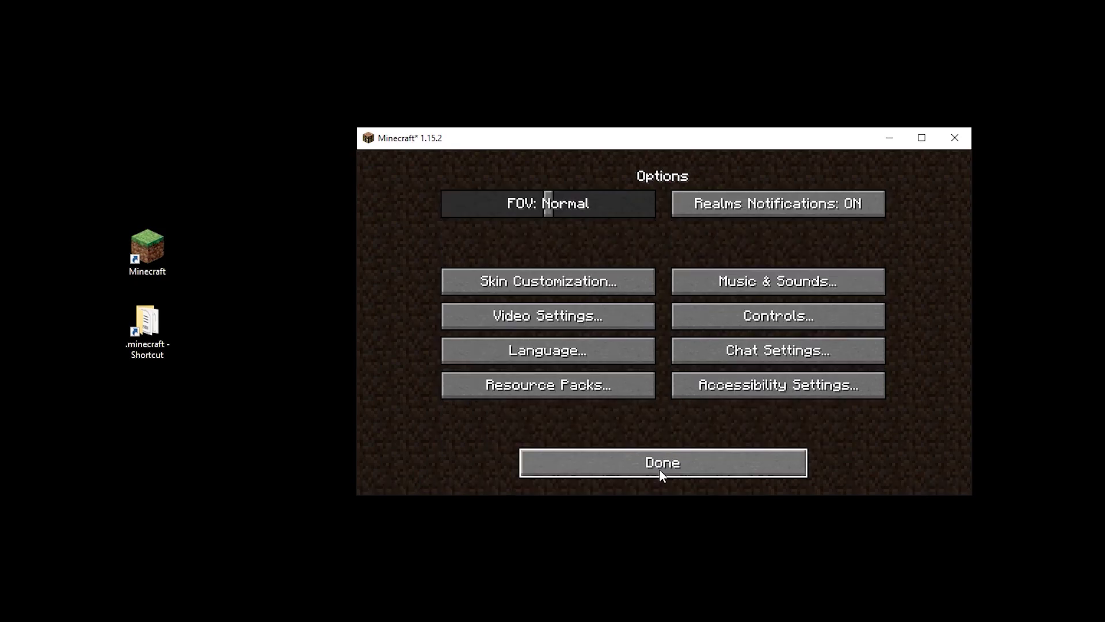
Step: Select SEUS-Renewed-v1.0.1.zip in the Video Settings shader list to make it the active pack
click(573, 323)
click(576, 380)
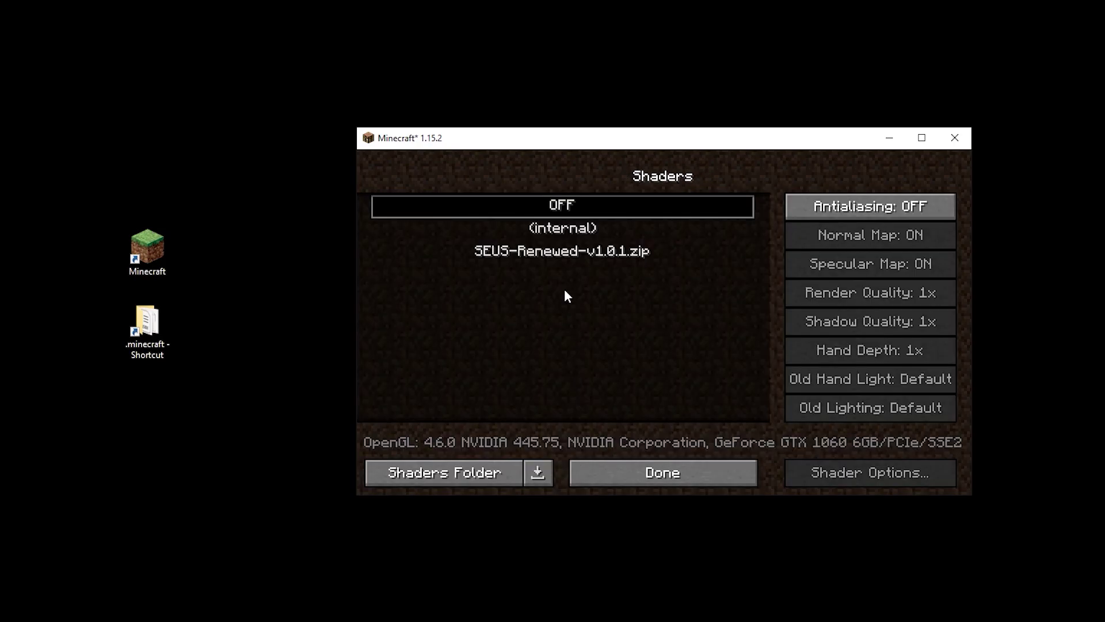
click(551, 253)
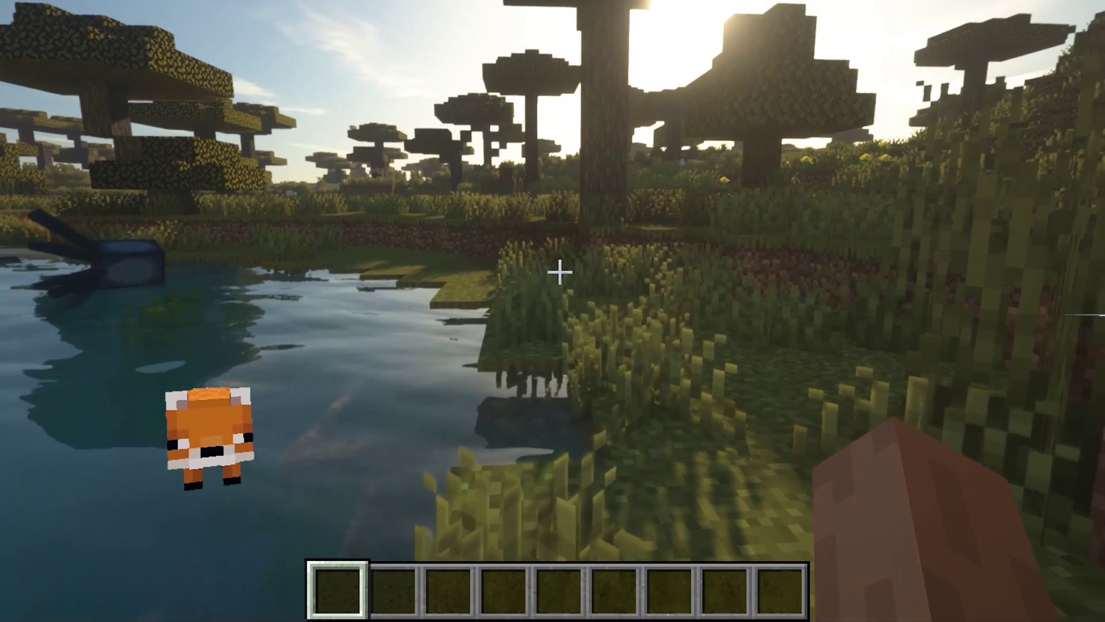
Step: View the SEUS-shaded savanna with its sunlit trees, reflective pond and a passing fox
mouse_move(559, 272)
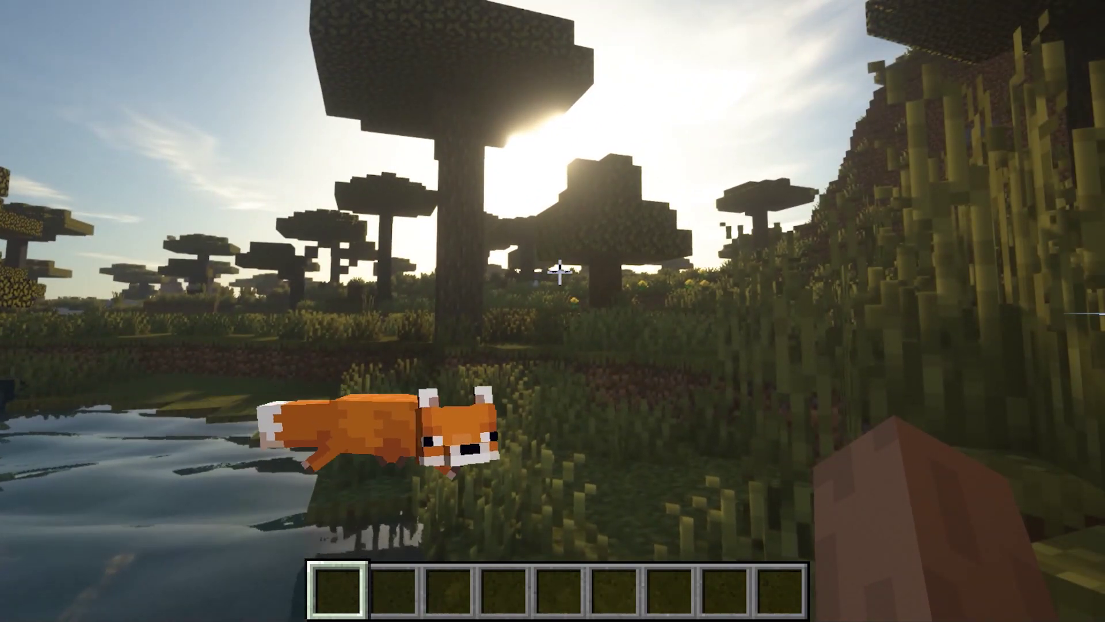